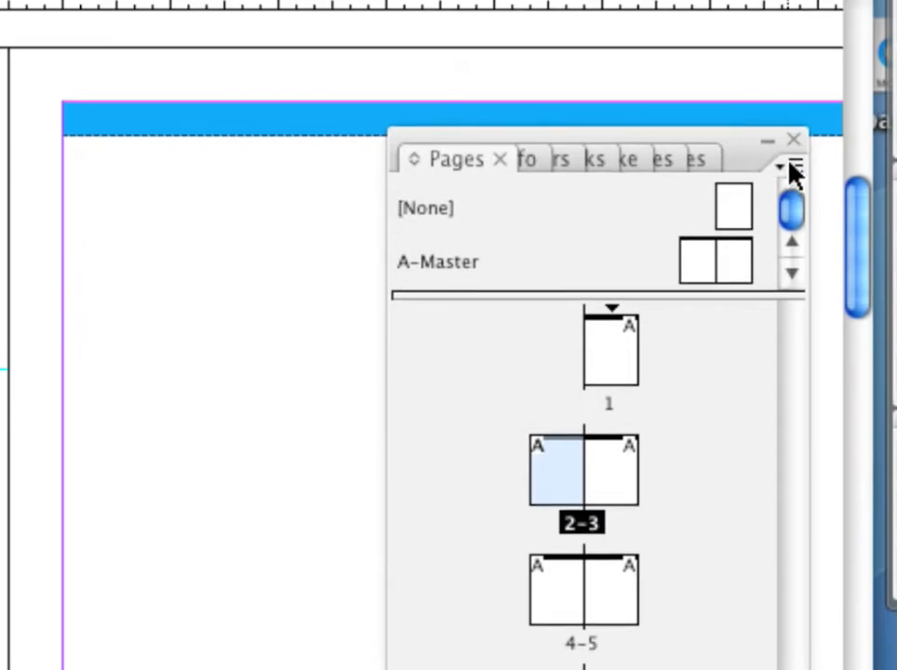
Create a two-page master with prefix B, based on no other master, and apply it to page 2
{"action": "left_click", "coordinate": [790, 166]}
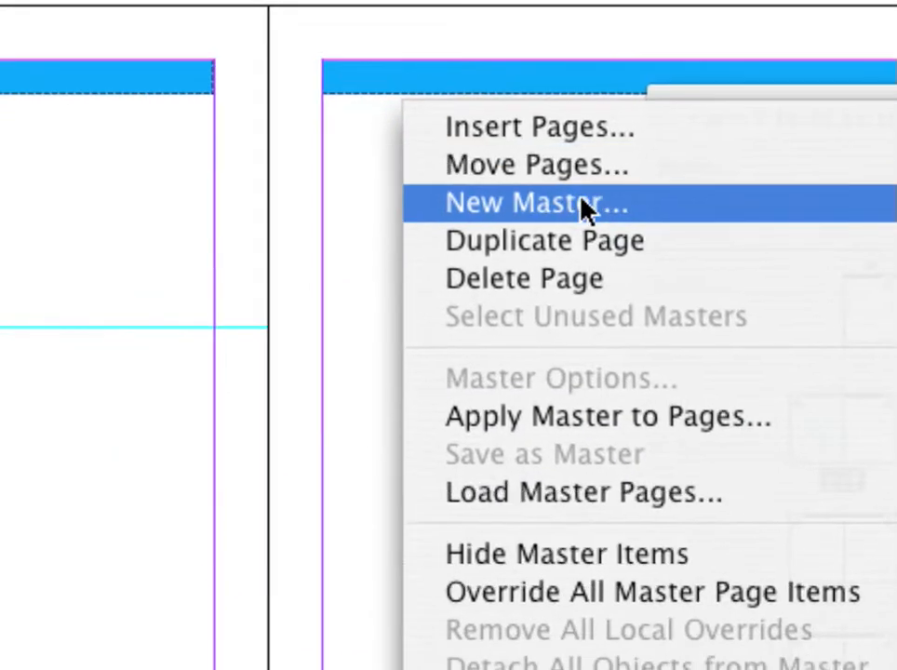
{"action": "left_click", "coordinate": [583, 202]}
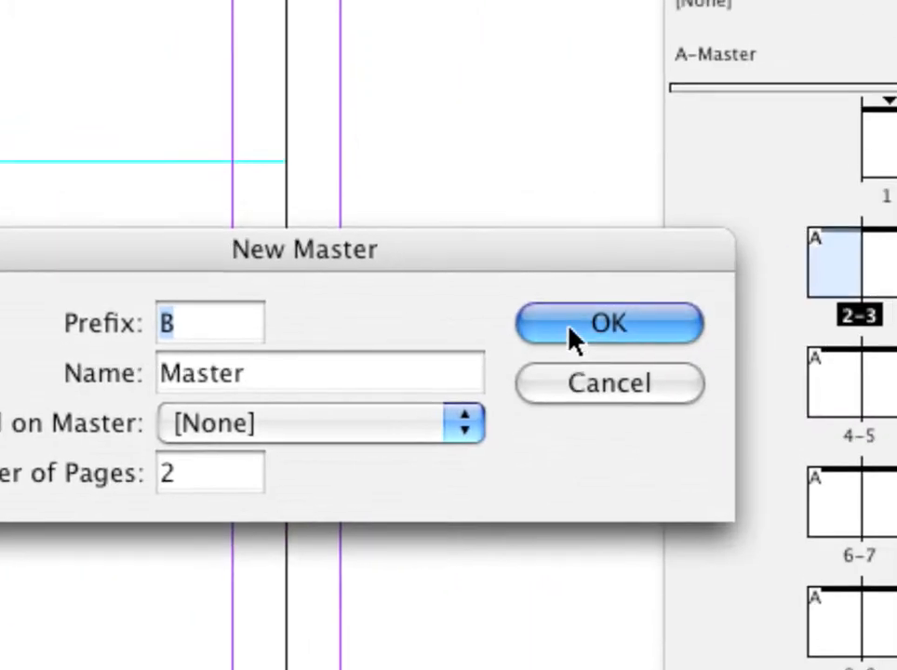
{"action": "left_click", "coordinate": [573, 332]}
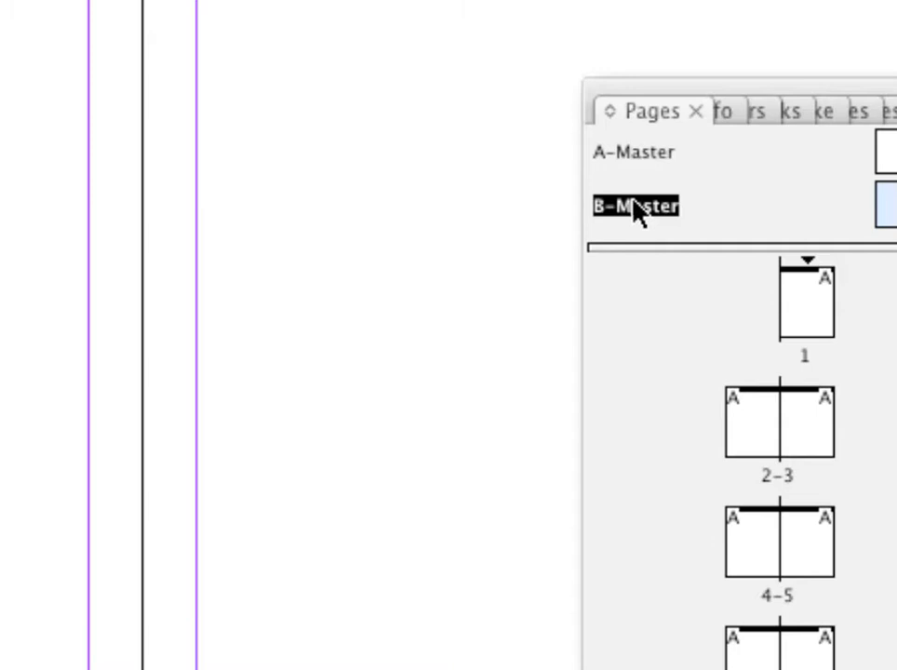
{"action": "left_click_drag", "start_coordinate": [633, 209], "coordinate": [761, 388]}
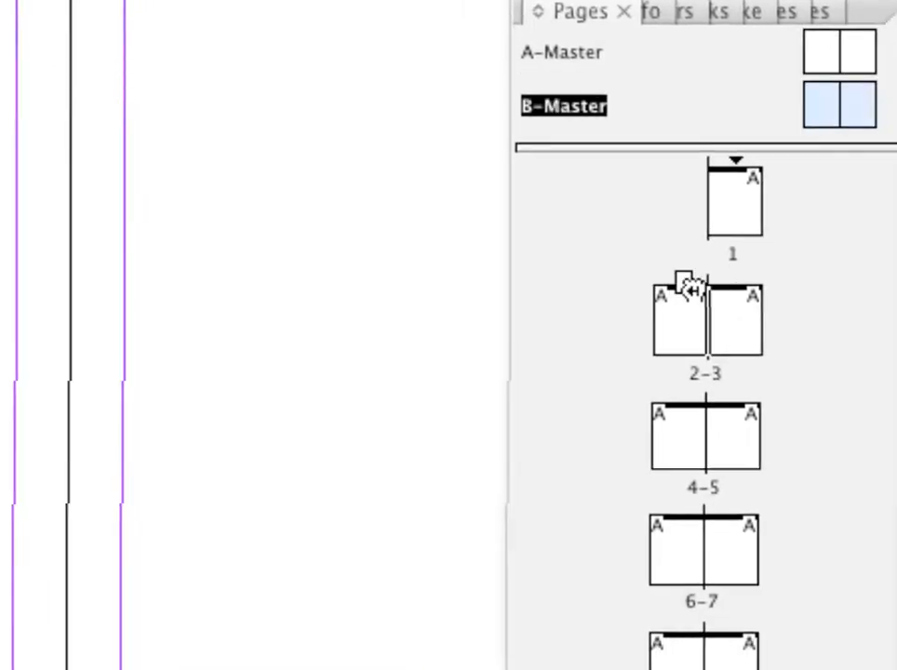
{"action": "mouse_move", "coordinate": [689, 289]}
{"action": "left_mouse_down"}
{"action": "mouse_move", "coordinate": [695, 319]}
{"action": "mouse_move", "coordinate": [646, 319]}
{"action": "mouse_move", "coordinate": [686, 325]}
{"action": "mouse_move", "coordinate": [674, 325]}
{"action": "mouse_move", "coordinate": [681, 301]}
{"action": "left_mouse_up"}
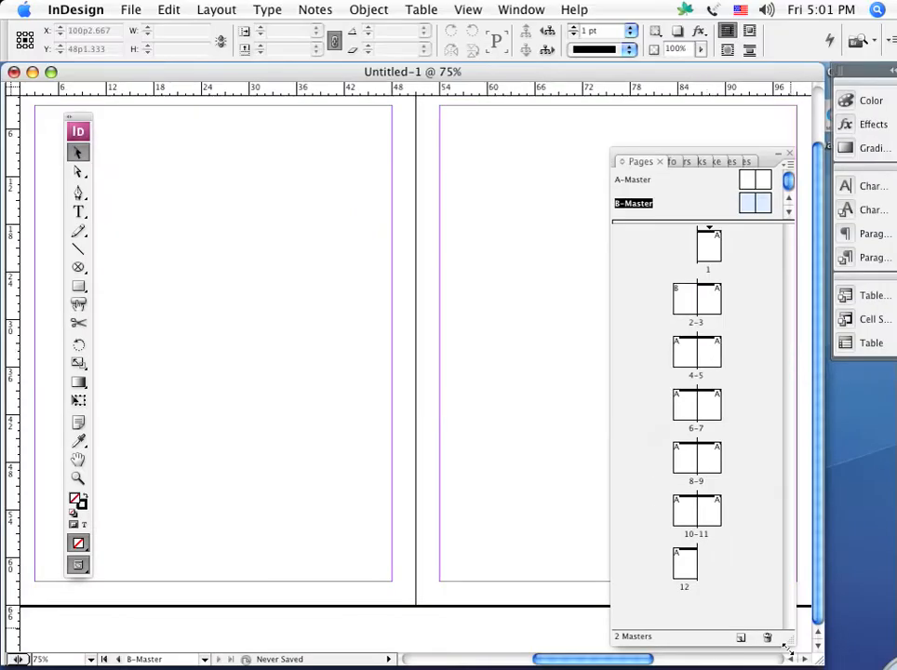
Narrow the Pages panel and move it and the toolbox clear of the page layout
{"action": "left_click_drag", "start_coordinate": [789, 640], "coordinate": [710, 645]}
{"action": "left_click_drag", "start_coordinate": [690, 154], "coordinate": [762, 109]}
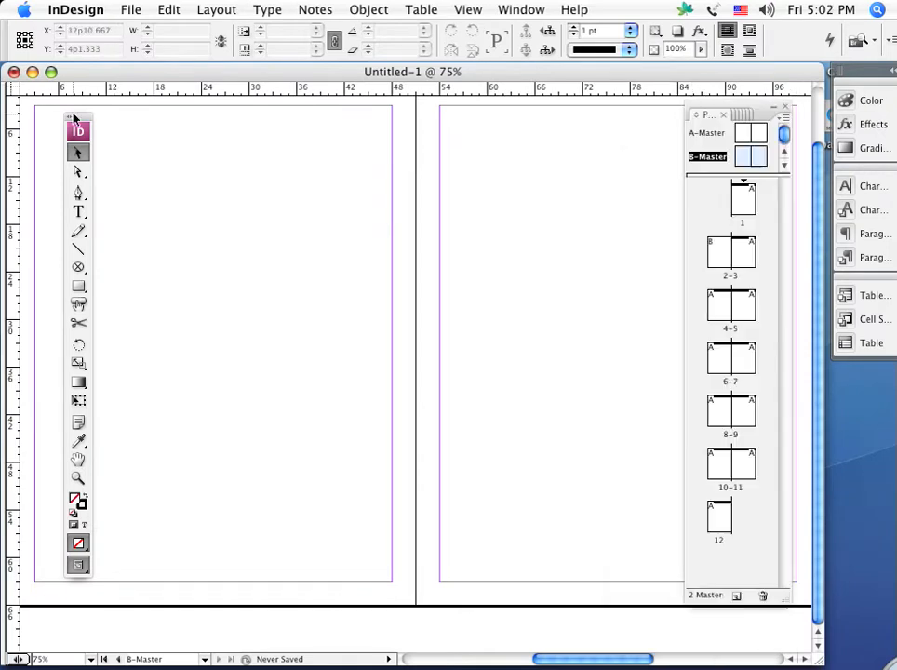
{"action": "left_click_drag", "start_coordinate": [75, 119], "coordinate": [45, 116]}
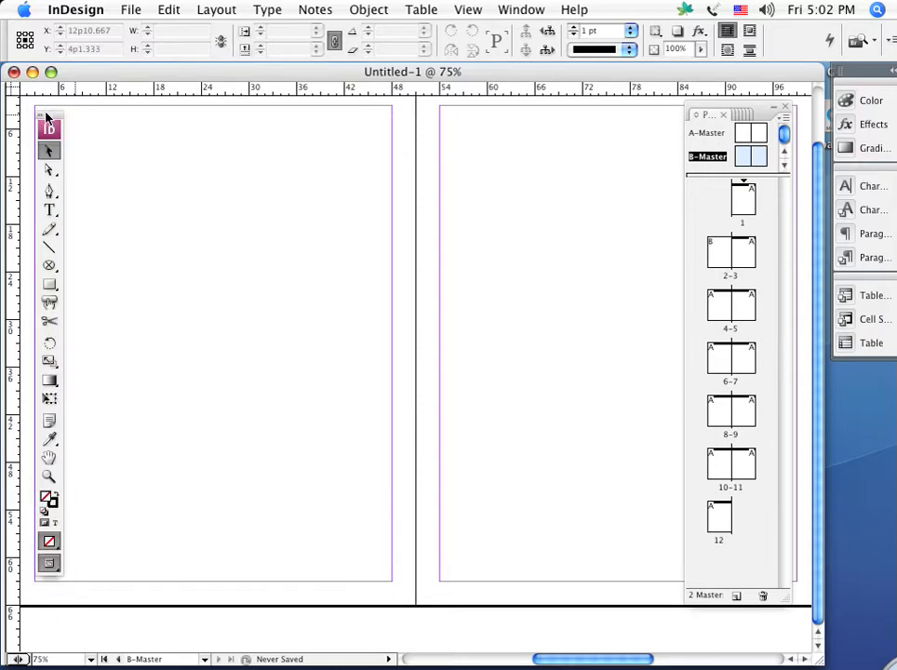
Draw a text frame about 27p7 wide and 9p3 high below the blue bar on A-Master's left page
{"action": "double_click", "coordinate": [742, 136]}
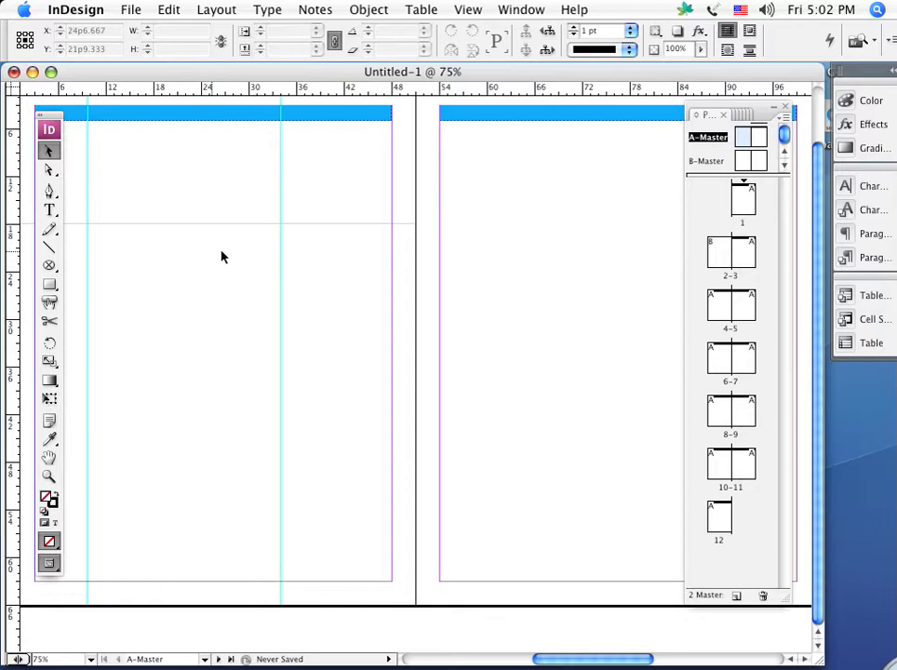
{"action": "left_click_drag", "start_coordinate": [162, 249], "coordinate": [266, 297]}
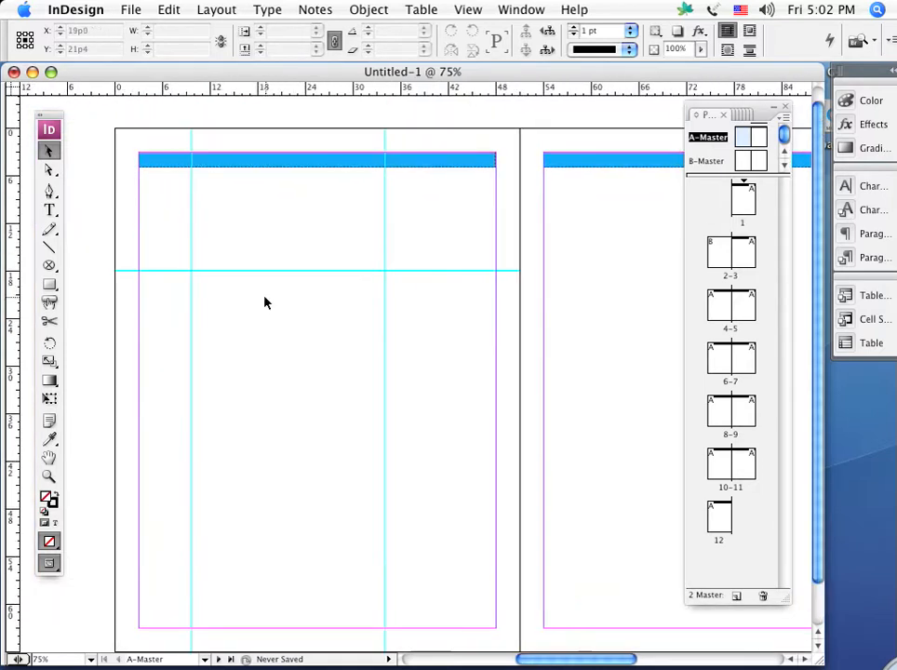
{"action": "double_click", "coordinate": [742, 137]}
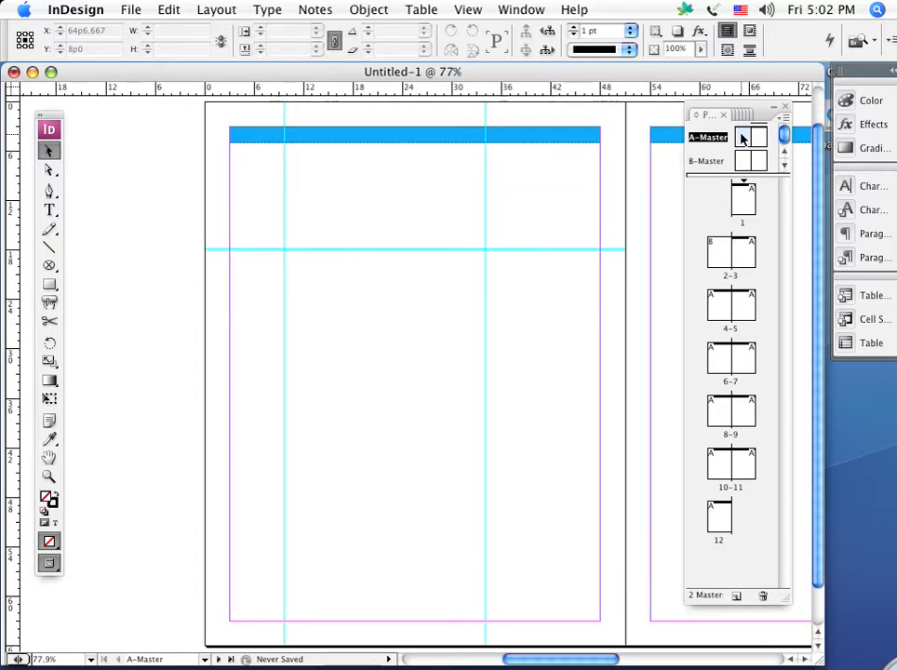
{"action": "left_click", "coordinate": [52, 209]}
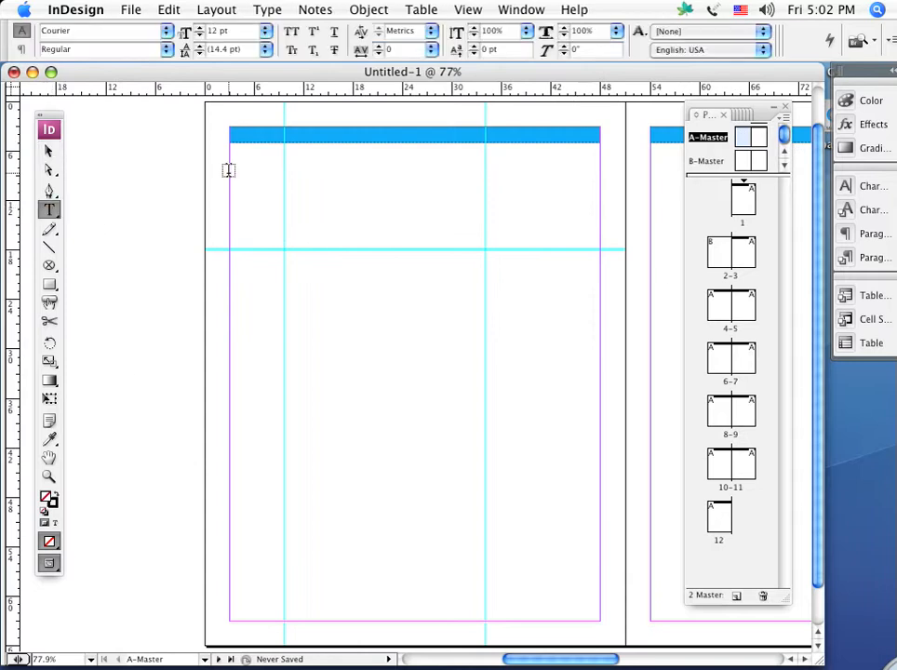
{"action": "left_click_drag", "start_coordinate": [229, 172], "coordinate": [456, 249]}
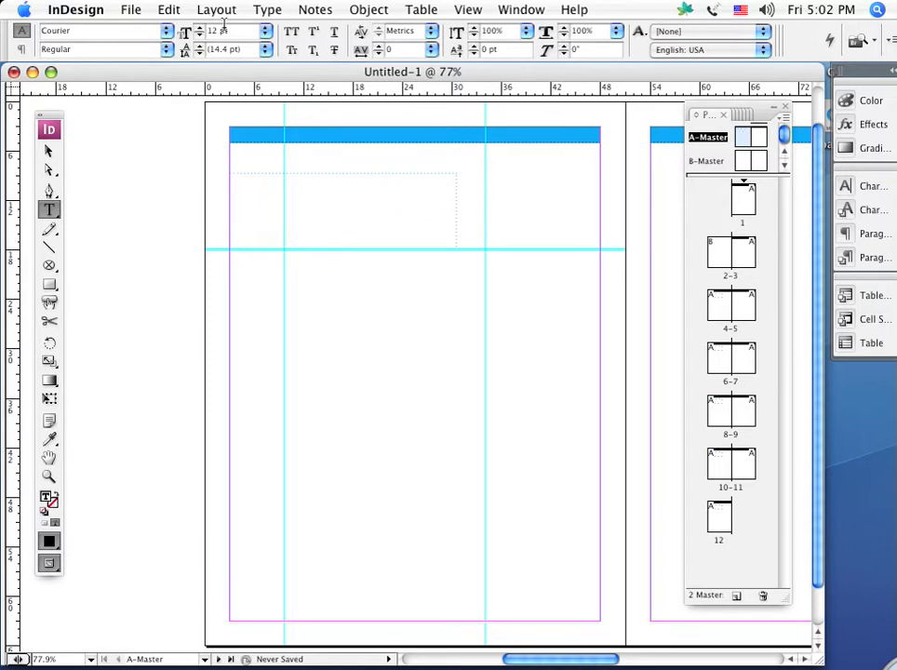
Insert a Current Page Number marker into the new text frame on A-Master's left page
{"action": "left_click", "coordinate": [265, 10]}
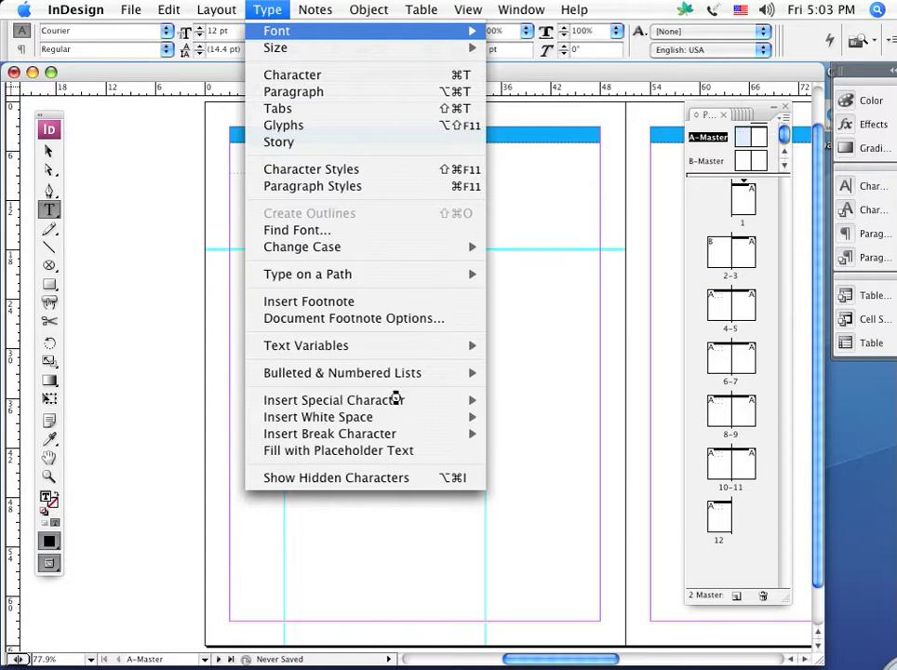
{"action": "key", "text": "Escape"}
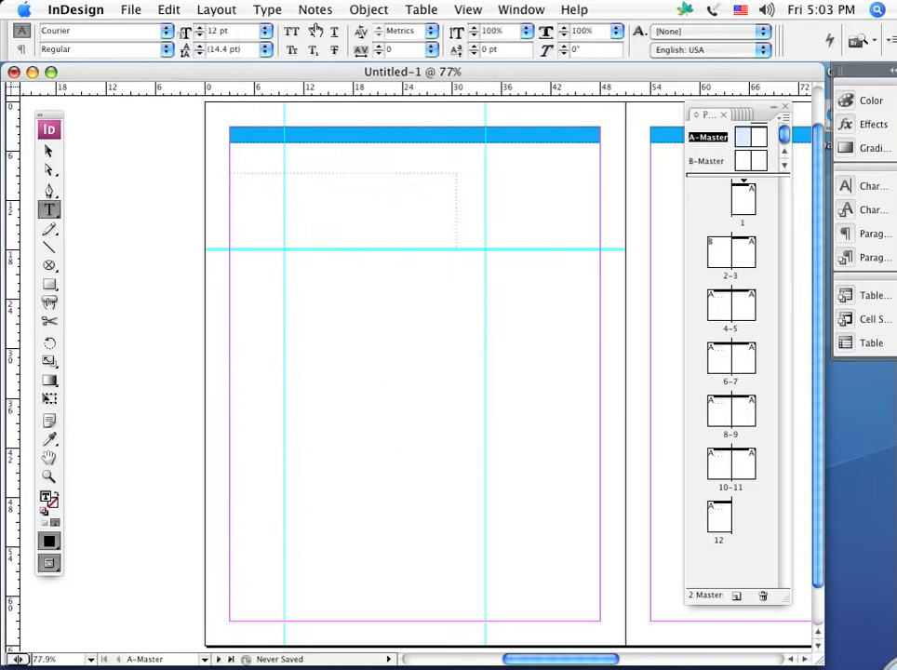
{"action": "left_click", "coordinate": [267, 11]}
{"action": "mouse_move", "coordinate": [300, 402]}
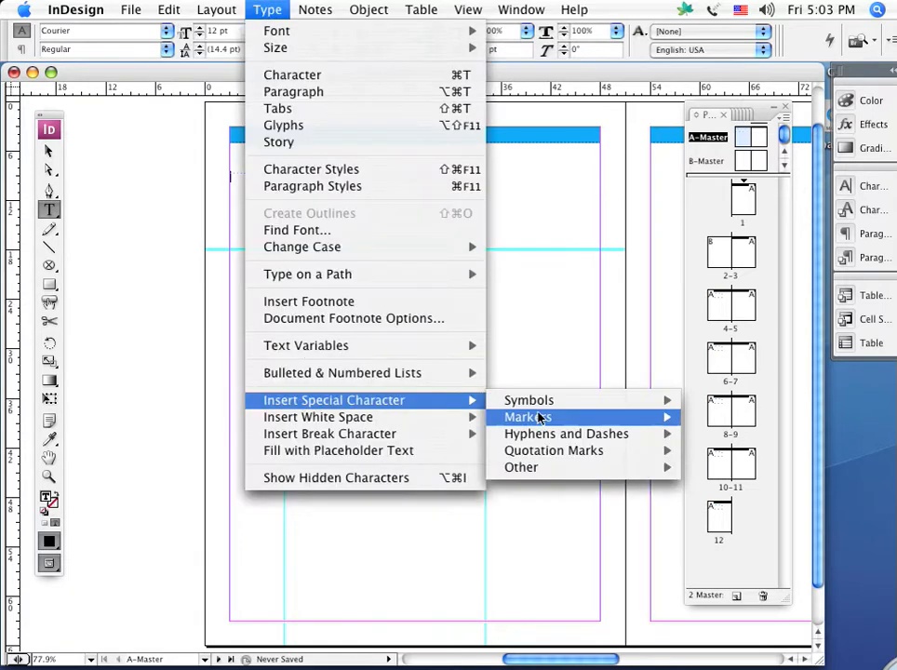
{"action": "mouse_move", "coordinate": [539, 421]}
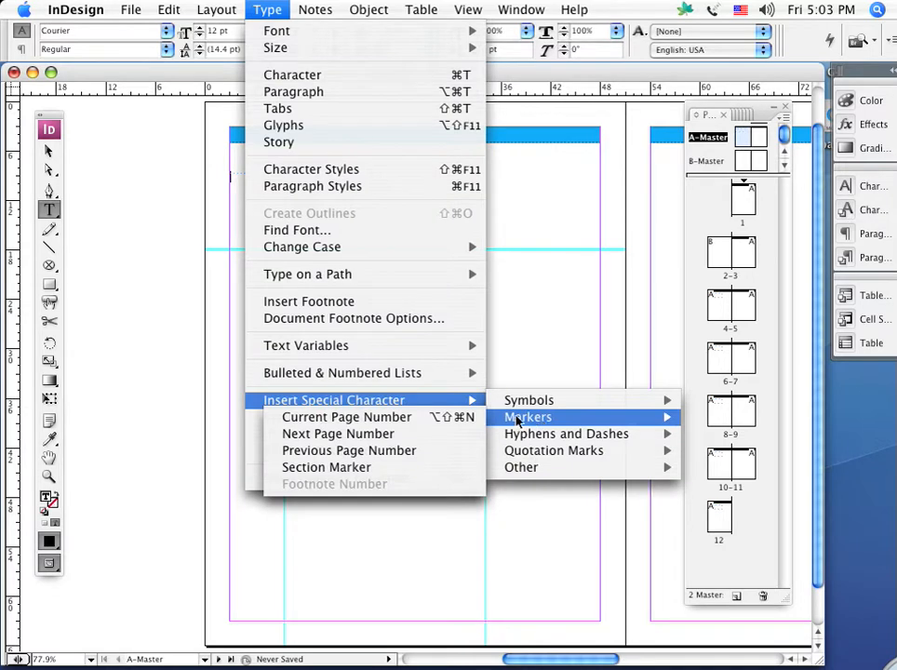
{"action": "left_click", "coordinate": [367, 421]}
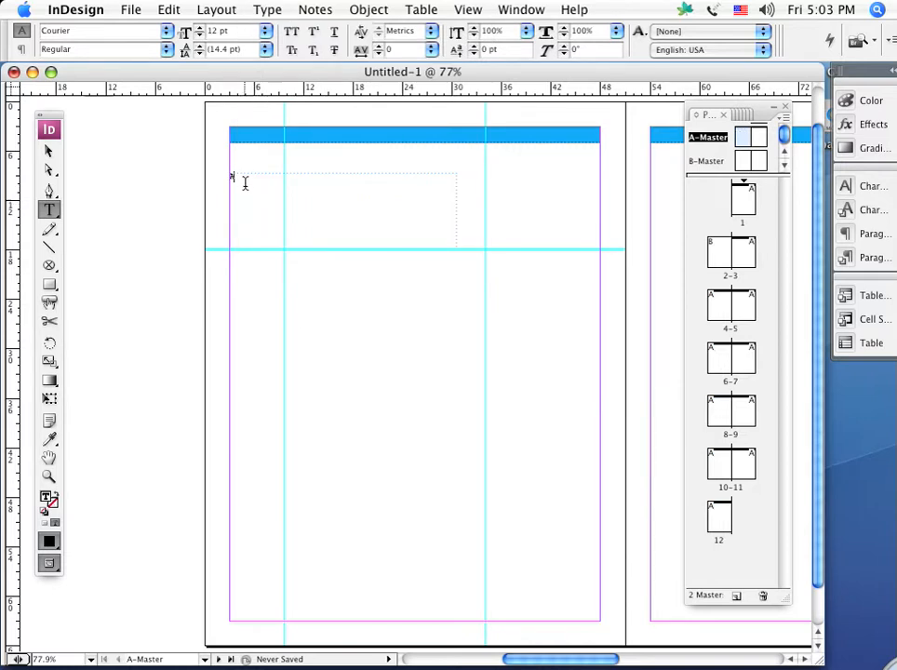
Enlarge the page number marker on A-Master's left page to 44 pt
{"action": "left_click_drag", "start_coordinate": [235, 177], "coordinate": [206, 169]}
{"action": "key", "text": "super+shift+period"}
{"action": "key", "text": "super+shift+period"}
{"action": "key", "text": "super+shift+period"}
{"action": "key", "text": "super+shift+period"}
{"action": "key", "text": "super+shift+period"}
{"action": "key", "text": "super+shift+period"}
{"action": "key", "text": "super+shift+period"}
{"action": "key", "text": "super+shift+period"}
{"action": "key", "text": "super+shift+period"}
{"action": "key", "text": "super+shift+period"}
{"action": "key", "text": "super+shift+period"}
{"action": "key", "text": "super+shift+period"}
{"action": "key", "text": "super+shift+period"}
{"action": "key", "text": "super+shift+period"}
{"action": "key", "text": "super+shift+period"}
{"action": "key", "text": "Escape"}
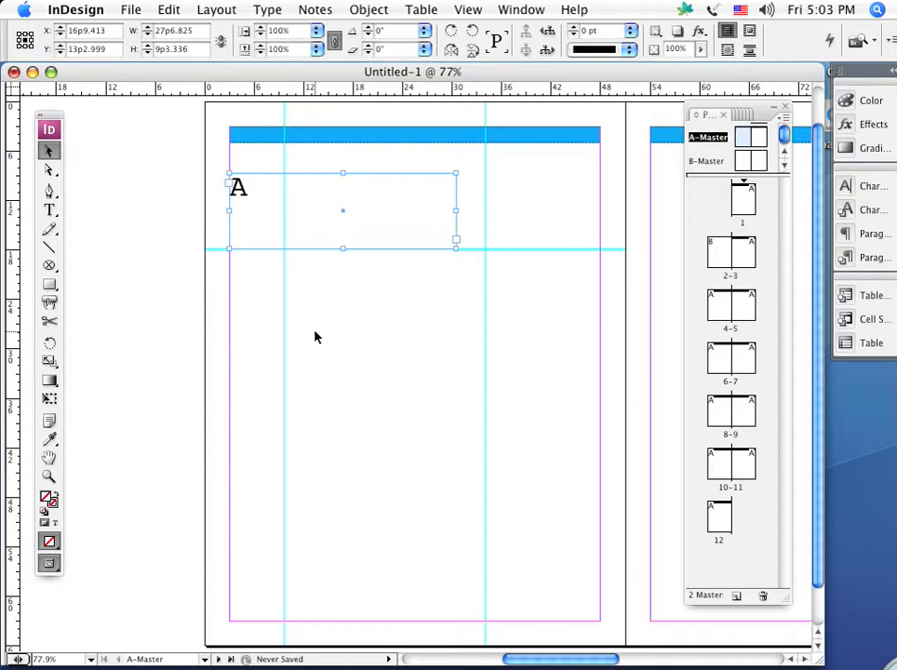
{"action": "left_click", "coordinate": [316, 338]}
Duplicate the page number text frame onto A-Master's right page, at the same height and flush with the right margin
{"action": "left_click_drag", "start_coordinate": [519, 382], "coordinate": [60, 416]}
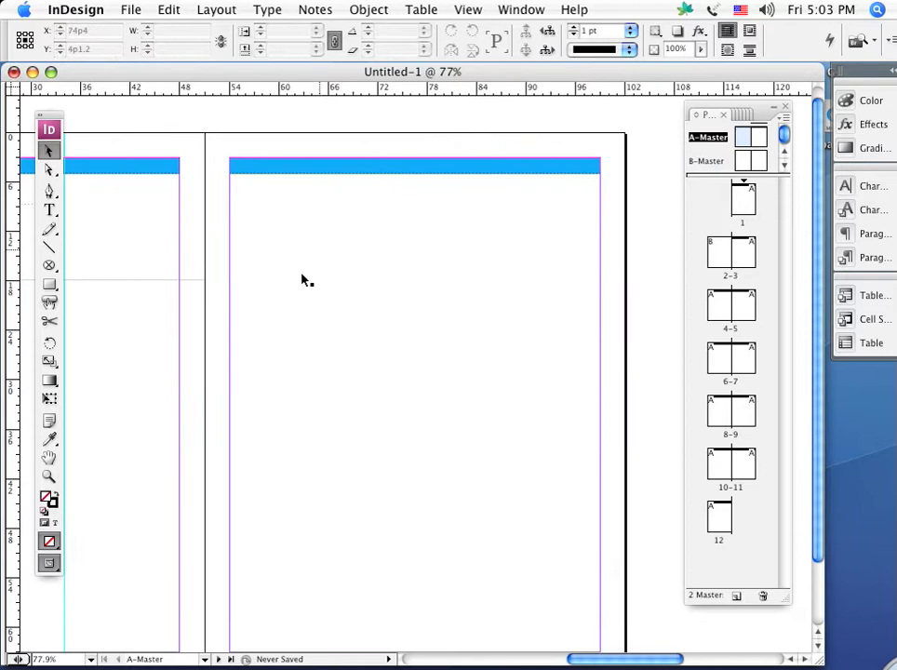
{"action": "left_click_drag", "start_coordinate": [147, 366], "coordinate": [593, 394]}
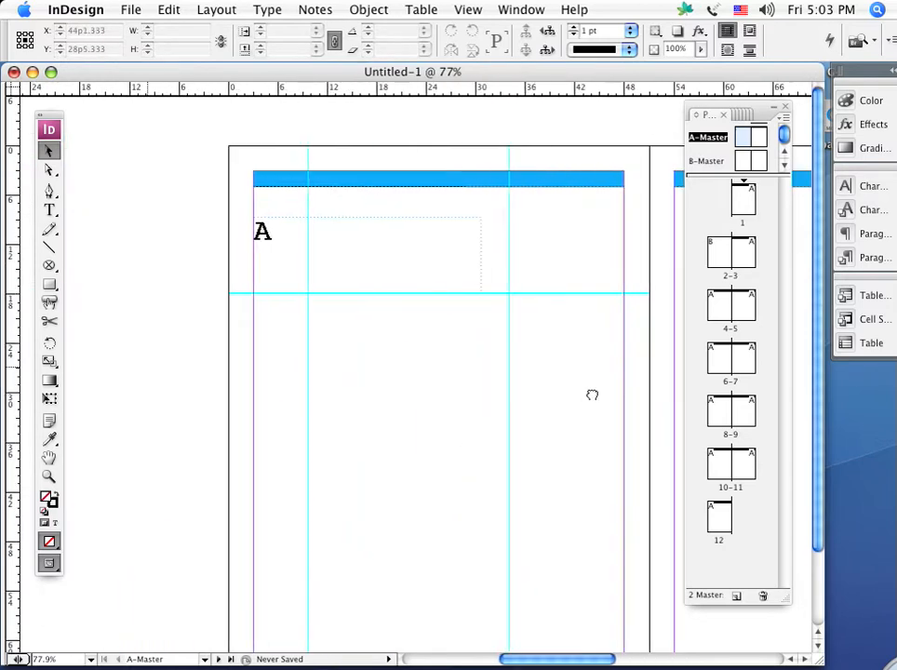
{"action": "left_click", "coordinate": [284, 242]}
{"action": "key", "text": "super+minus"}
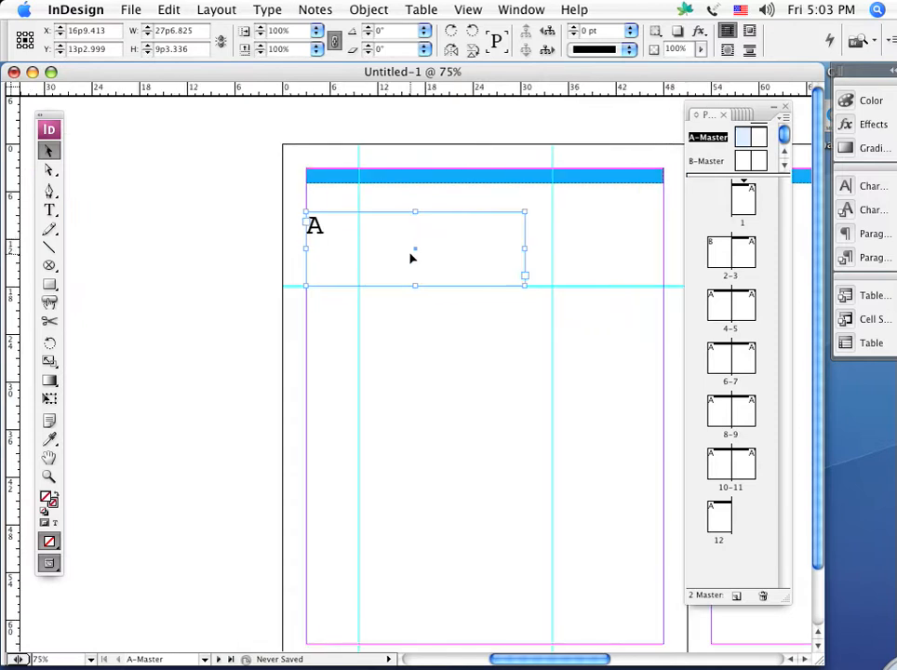
{"action": "key", "text": "super+0"}
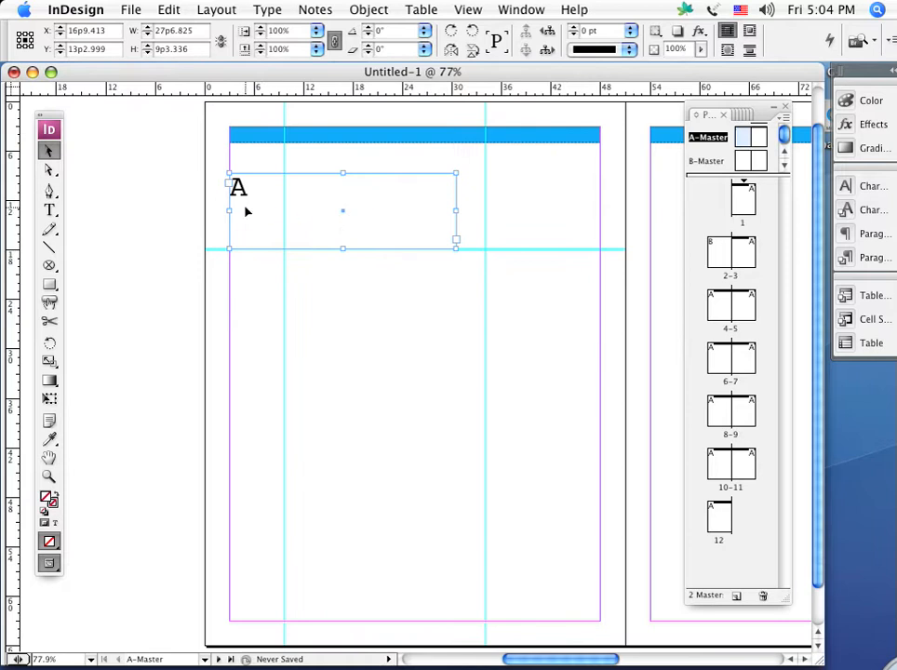
{"action": "left_click_drag", "start_coordinate": [245, 212], "coordinate": [678, 199]}
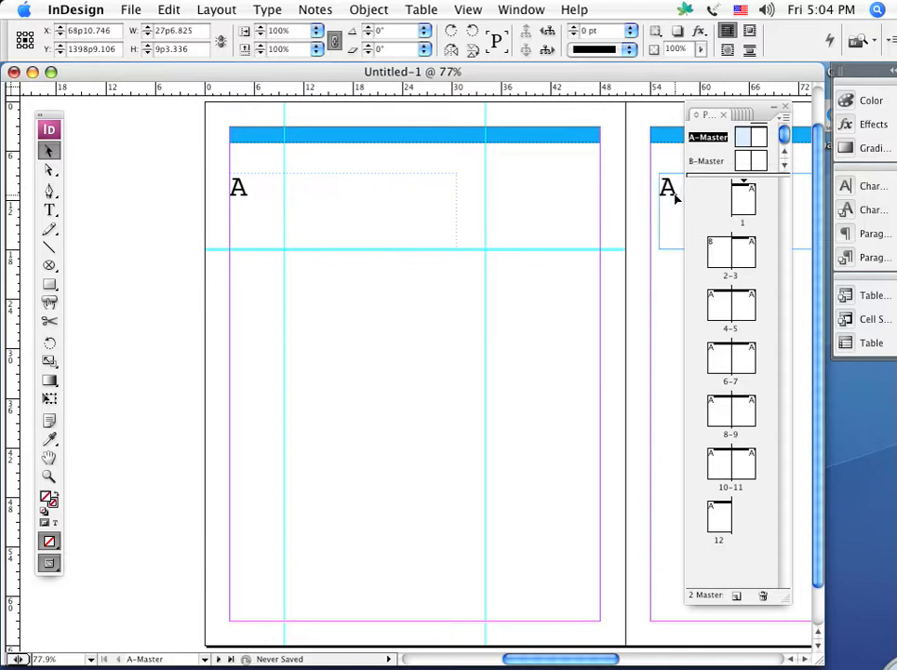
{"action": "key", "text": "space"}
{"action": "left_click_drag", "start_coordinate": [576, 455], "coordinate": [75, 639]}
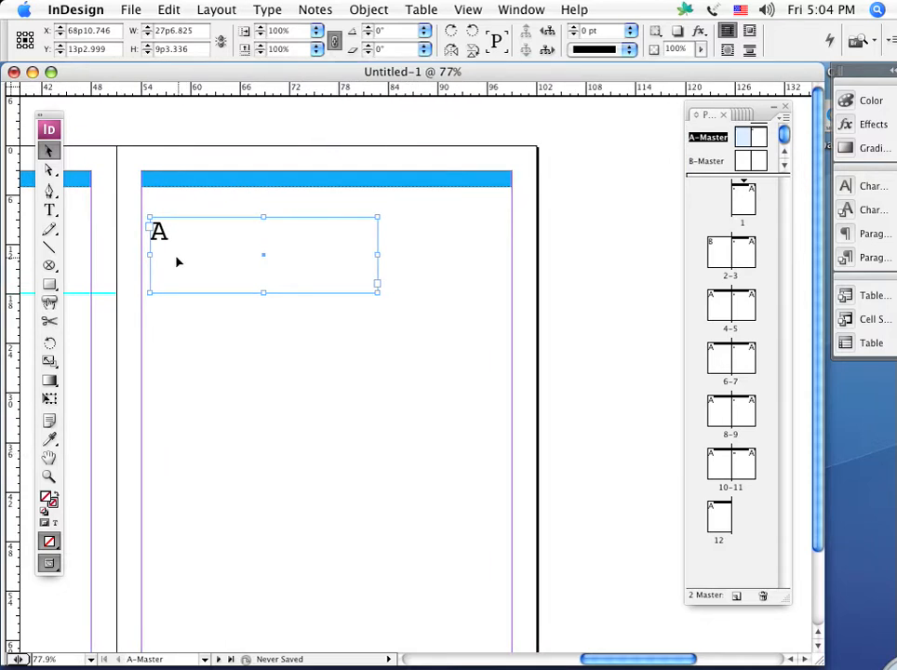
{"action": "left_click_drag", "start_coordinate": [177, 261], "coordinate": [310, 261]}
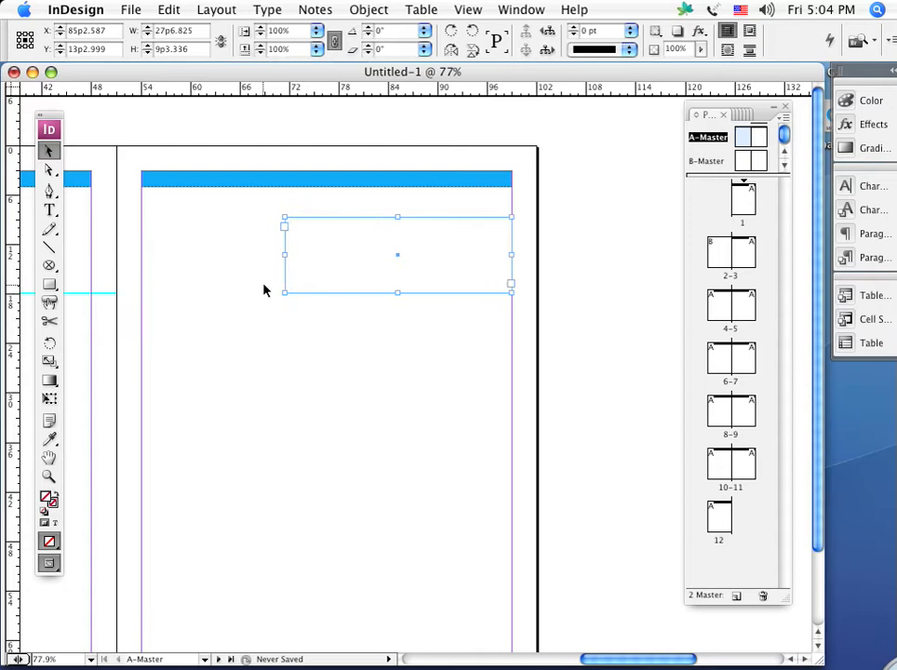
Right-align the page number marker in the text frame on A-Master's right page
{"action": "left_click", "coordinate": [50, 210]}
{"action": "left_click_drag", "start_coordinate": [305, 231], "coordinate": [233, 230]}
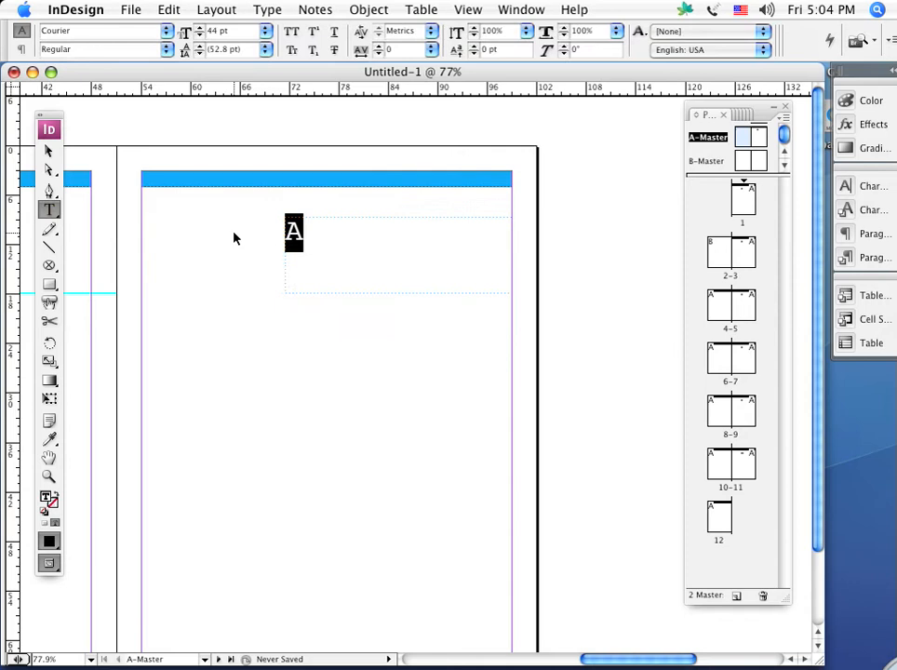
{"action": "key", "text": "super+shift+r"}
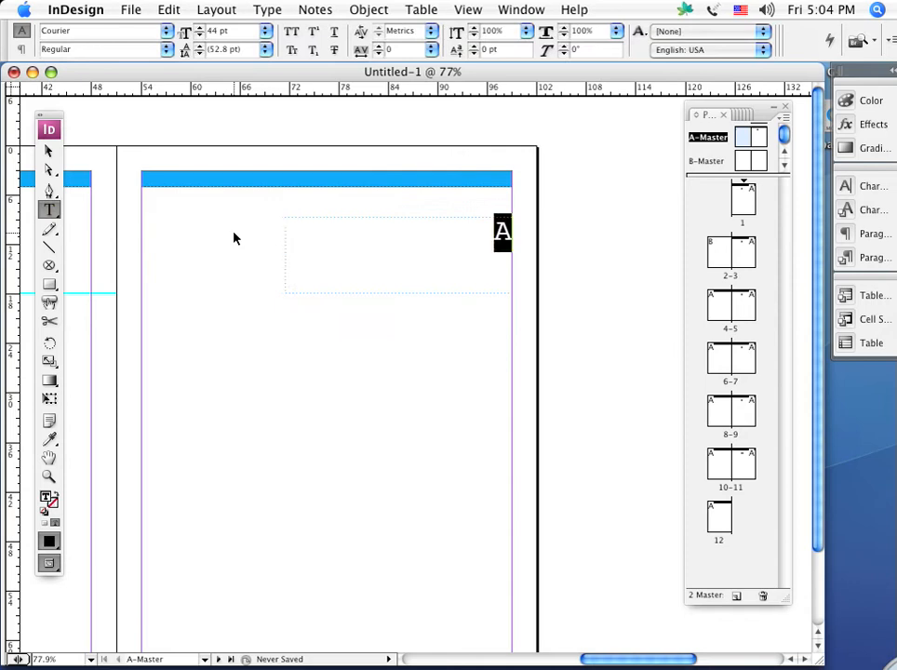
{"action": "left_click", "coordinate": [49, 151]}
{"action": "left_click", "coordinate": [250, 462]}
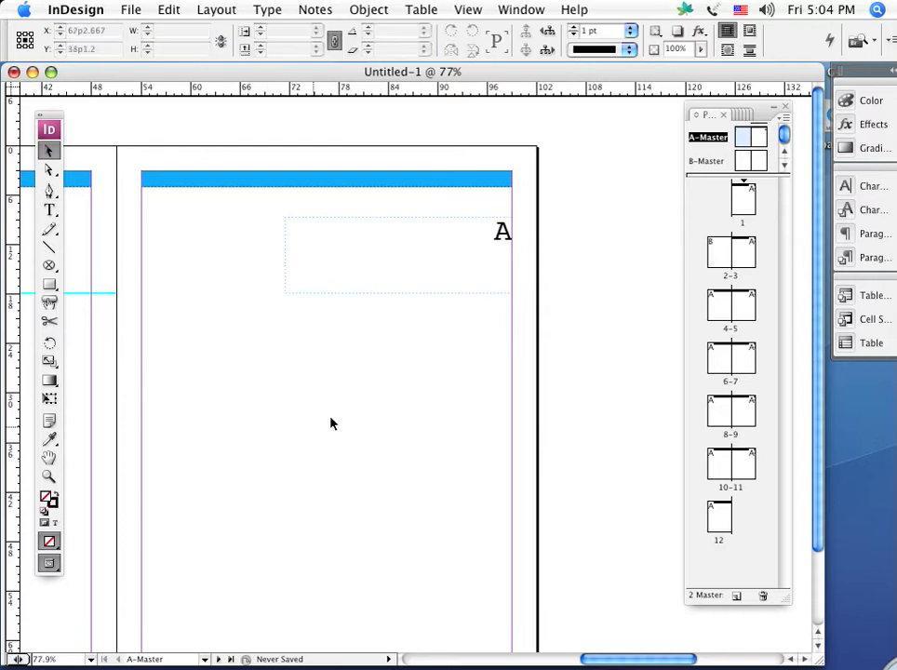
Enlarge the page number marker on A-Master's right page to 52 pt
{"action": "left_click", "coordinate": [50, 211]}
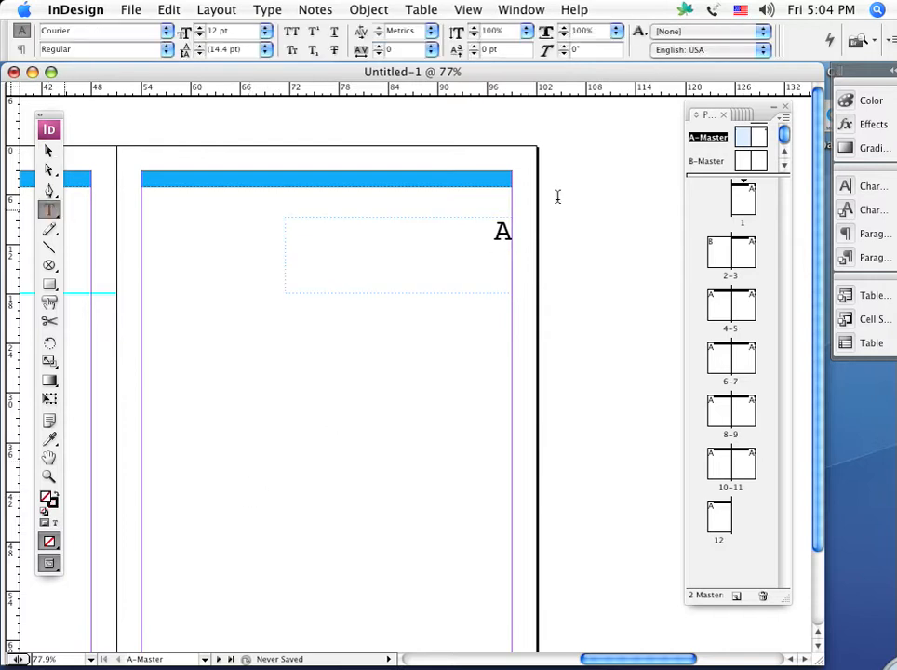
{"action": "left_click_drag", "start_coordinate": [493, 232], "coordinate": [535, 231]}
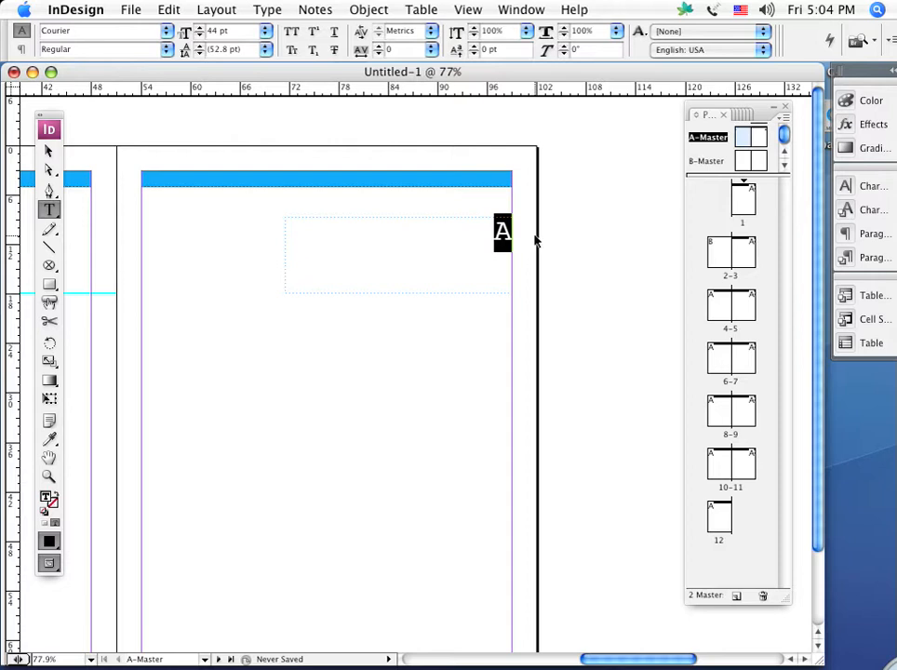
{"action": "key", "text": "super+shift+period"}
{"action": "key", "text": "super+shift+period"}
{"action": "key", "text": "super+shift+period"}
{"action": "key", "text": "super+shift+period"}
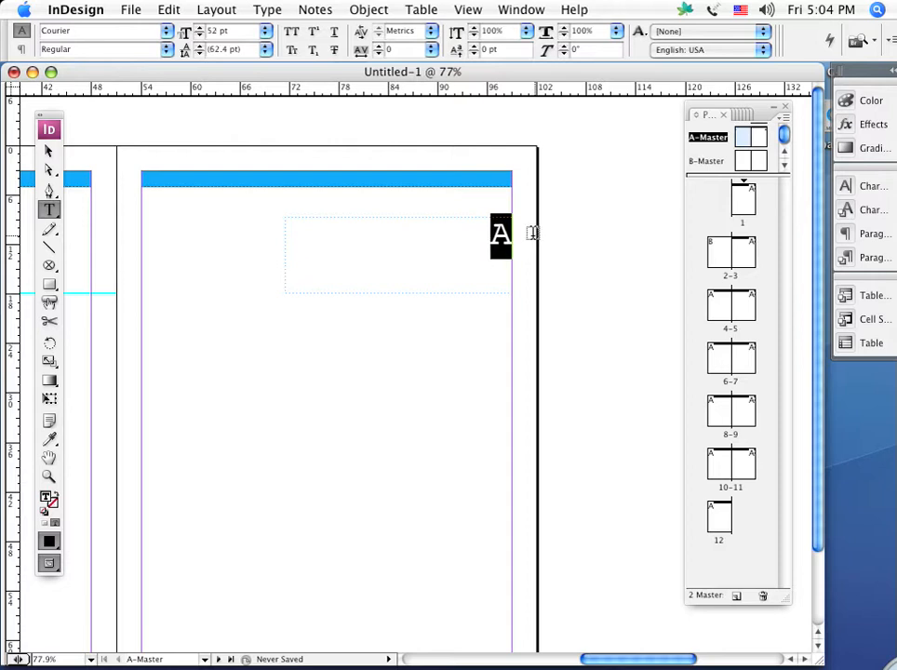
{"action": "key", "text": "super+shift+a"}
Enlarge the left page's number marker on A-Master to match the one on the right page
{"action": "left_click_drag", "start_coordinate": [254, 436], "coordinate": [766, 413]}
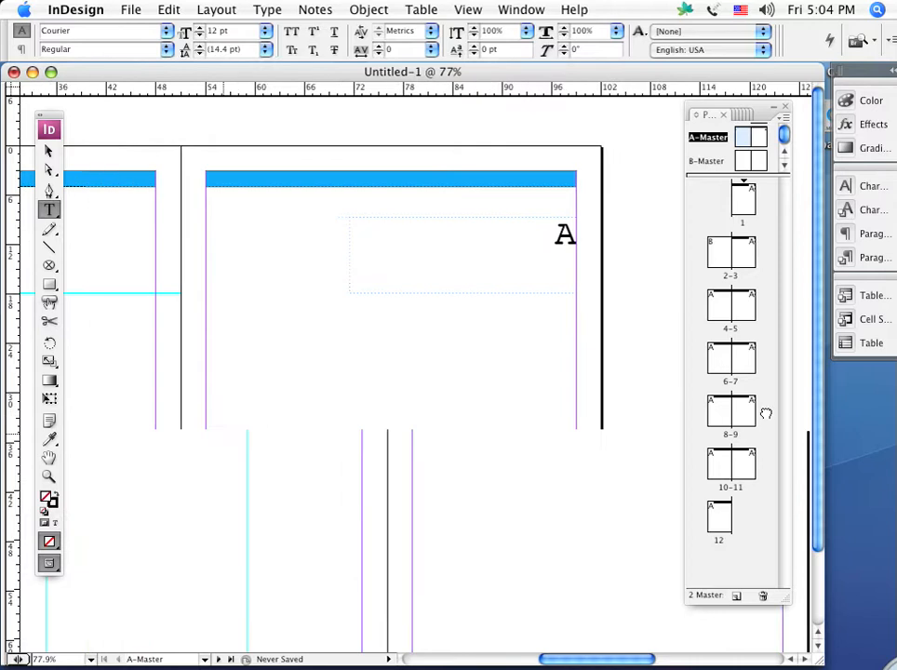
{"action": "left_click_drag", "start_coordinate": [426, 212], "coordinate": [380, 203]}
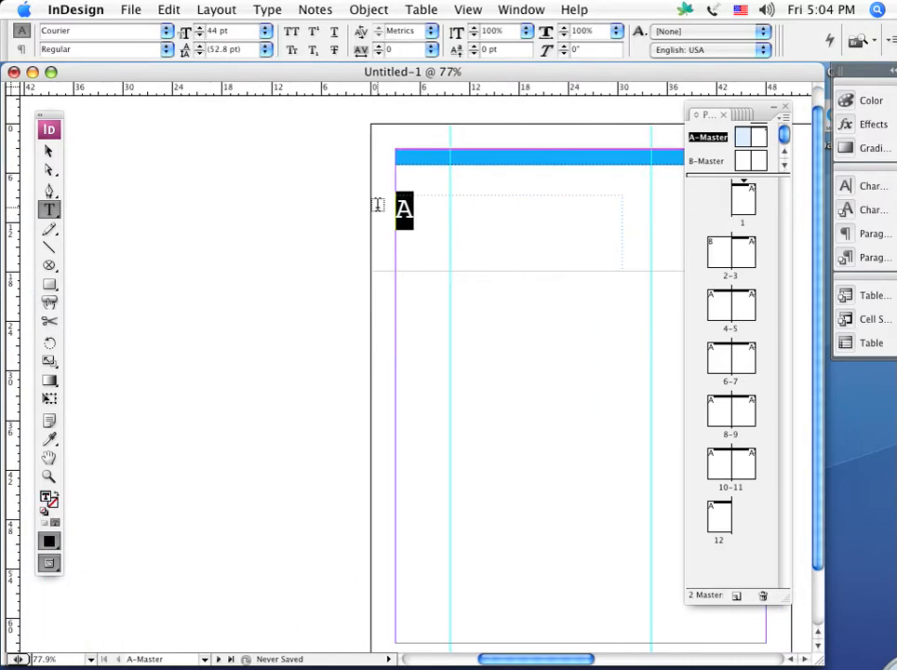
{"action": "key", "text": "super+shift+period"}
{"action": "key", "text": "super+shift+period"}
{"action": "key", "text": "super+shift+period"}
{"action": "key", "text": "super+shift+period"}
{"action": "key", "text": "super+shift+period"}
Open page 4 and check the automatic page numbers across the neighbouring spreads
{"action": "left_click", "coordinate": [715, 302]}
{"action": "double_click", "coordinate": [715, 303]}
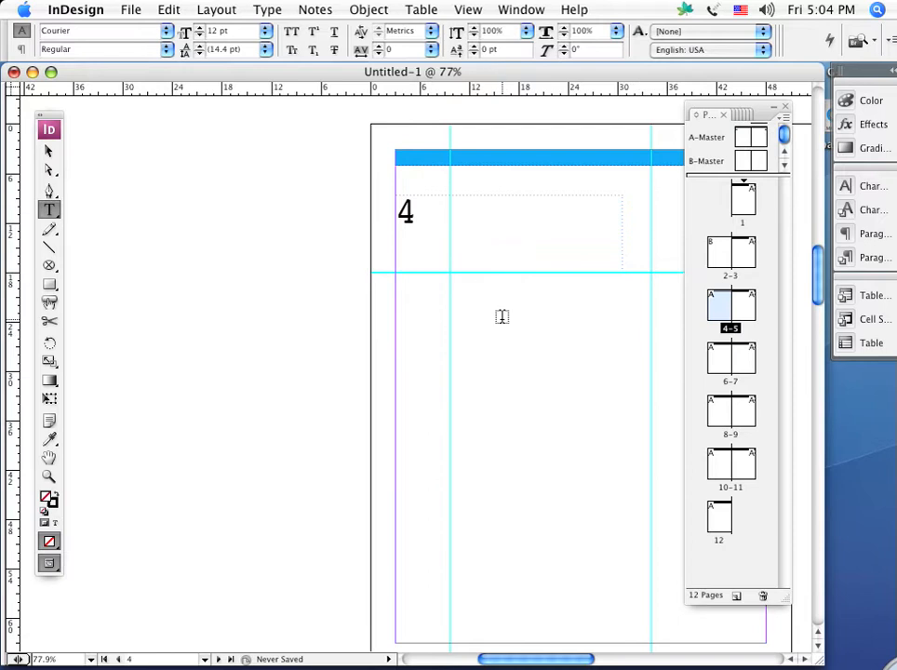
{"action": "key", "text": "super+minus"}
{"action": "key", "text": "super+minus"}
{"action": "key", "text": "super+minus"}
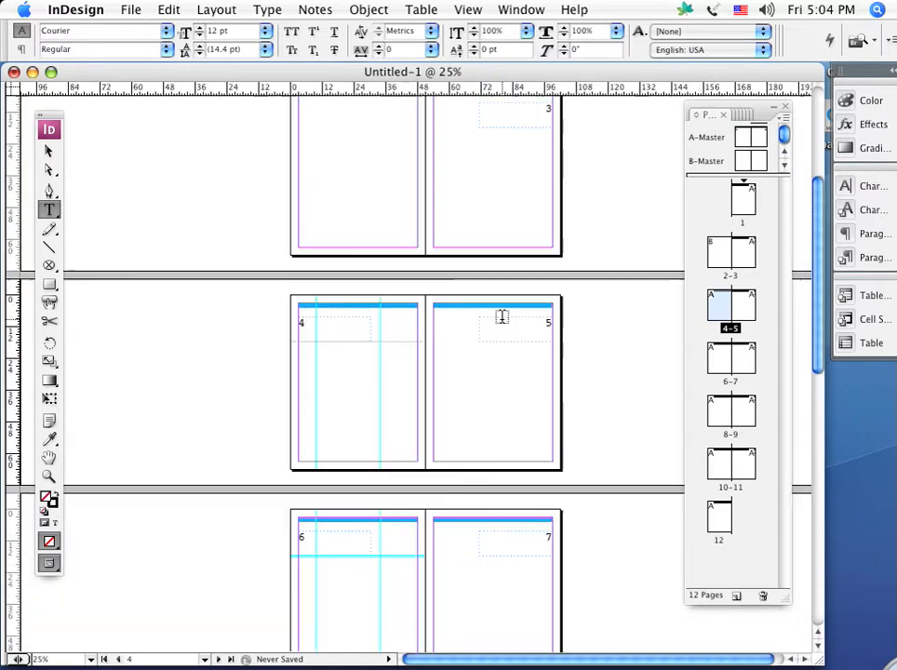
Examine the automatic page numbers on pages 4 to 8 up close, moving through their spreads
{"action": "key", "text": "super+equal"}
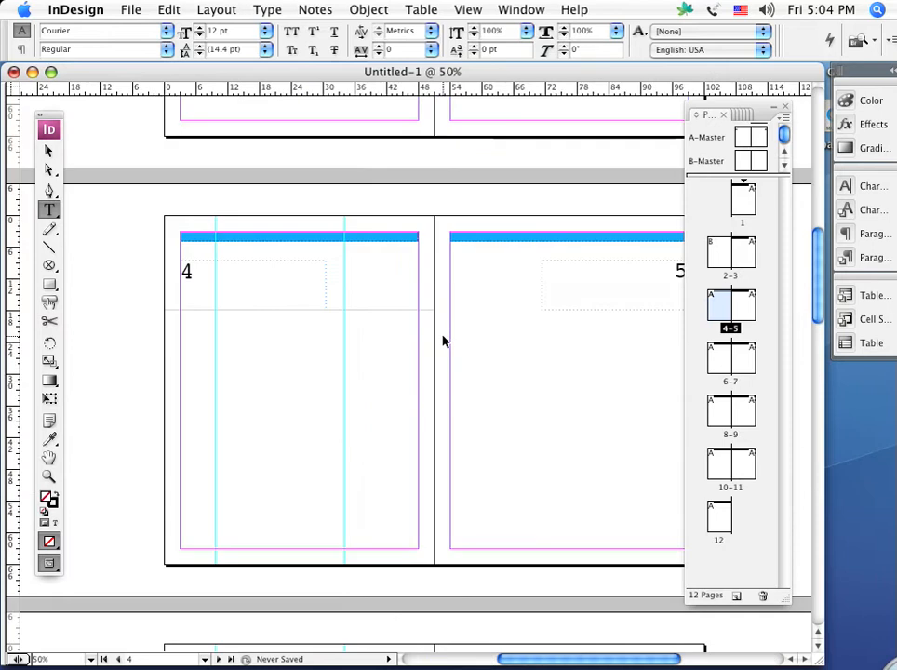
{"action": "left_click", "coordinate": [49, 151]}
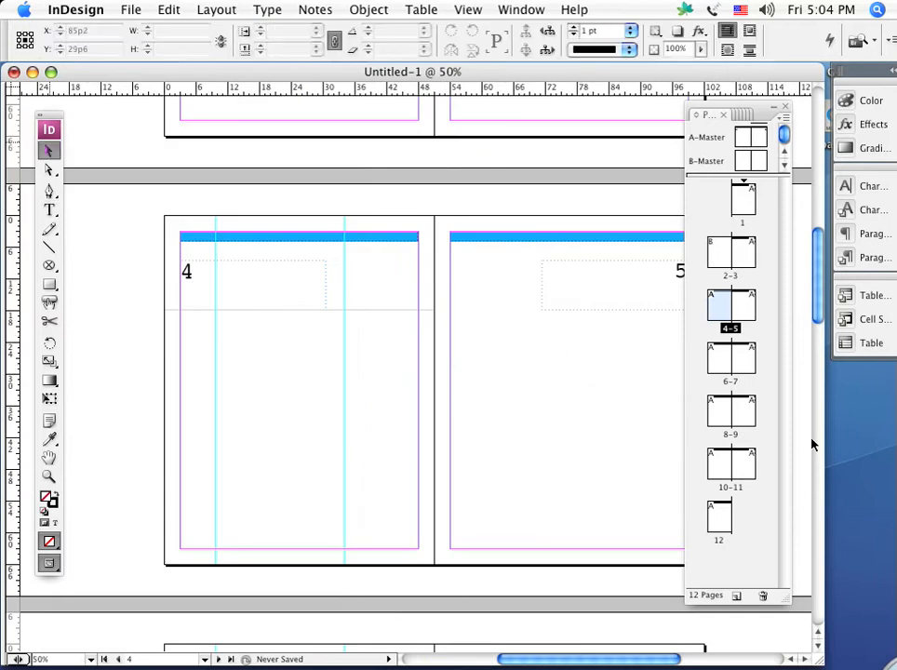
{"action": "double_click", "coordinate": [733, 361]}
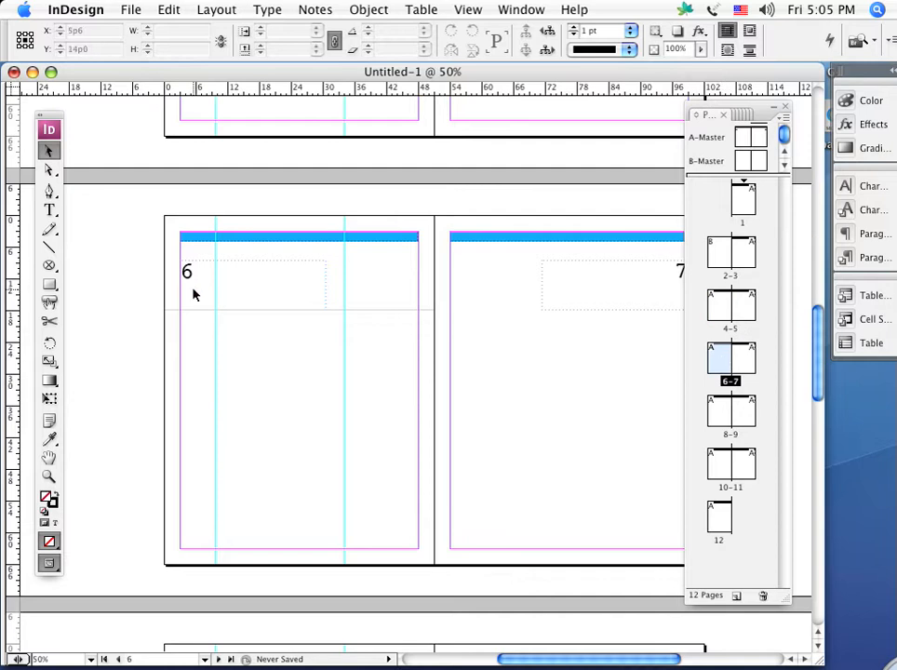
{"action": "left_click_drag", "start_coordinate": [476, 400], "coordinate": [369, 405]}
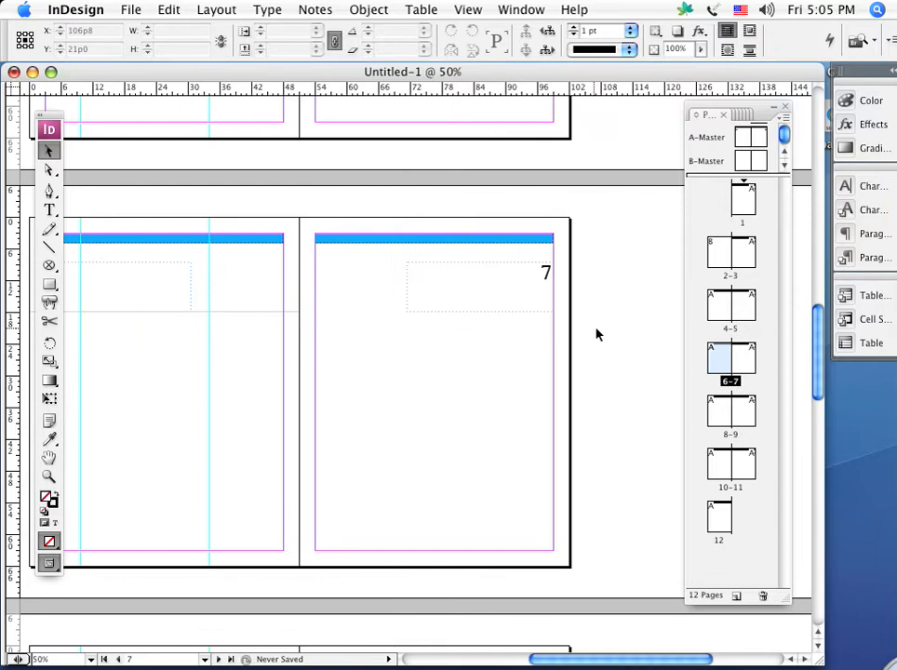
{"action": "key", "text": "super+0"}
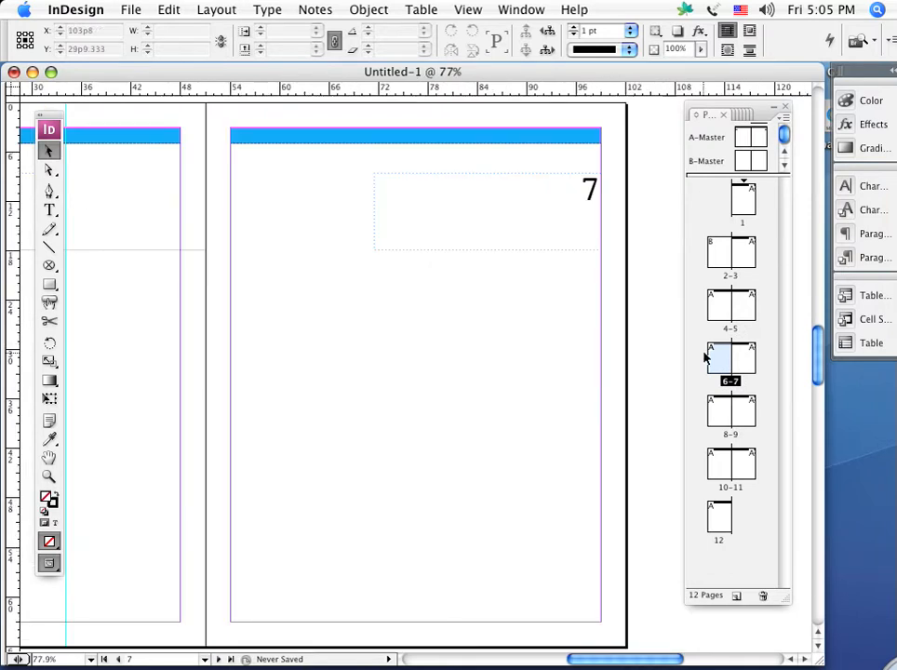
{"action": "double_click", "coordinate": [715, 409]}
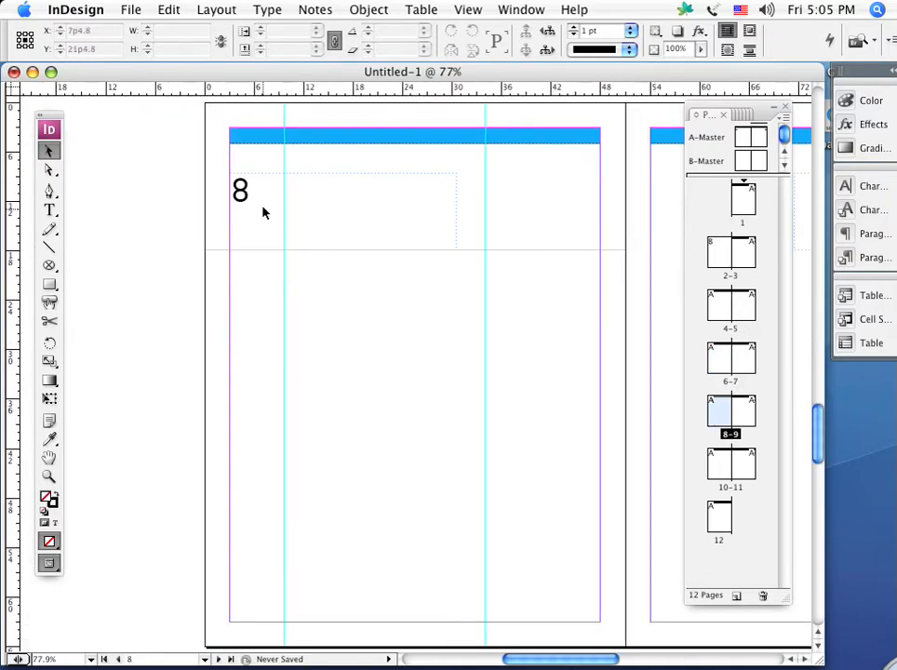
{"action": "key", "text": "space"}
{"action": "left_click_drag", "start_coordinate": [535, 176], "coordinate": [199, 666]}
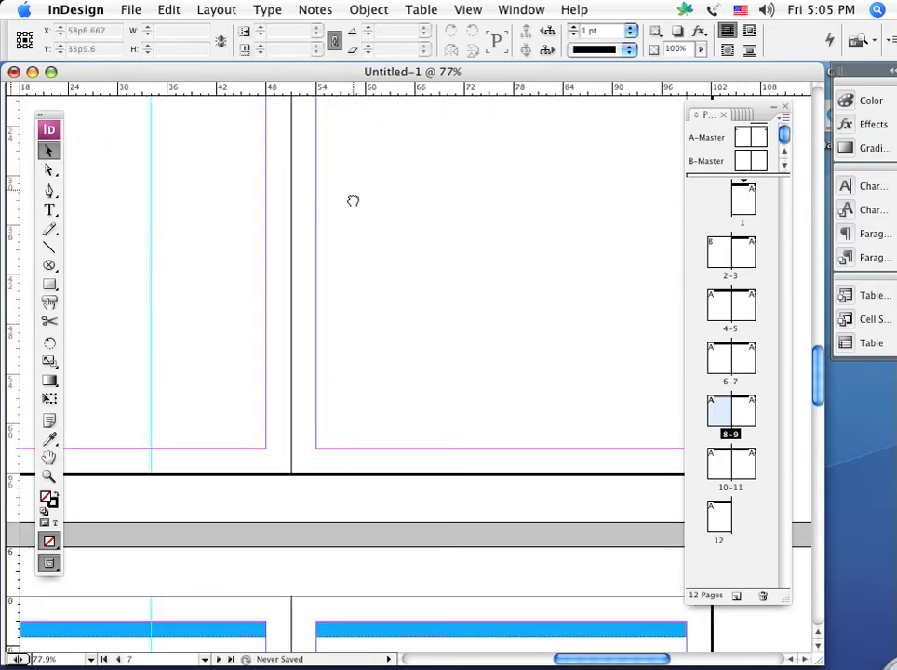
{"action": "left_click_drag", "start_coordinate": [352, 200], "coordinate": [231, 642]}
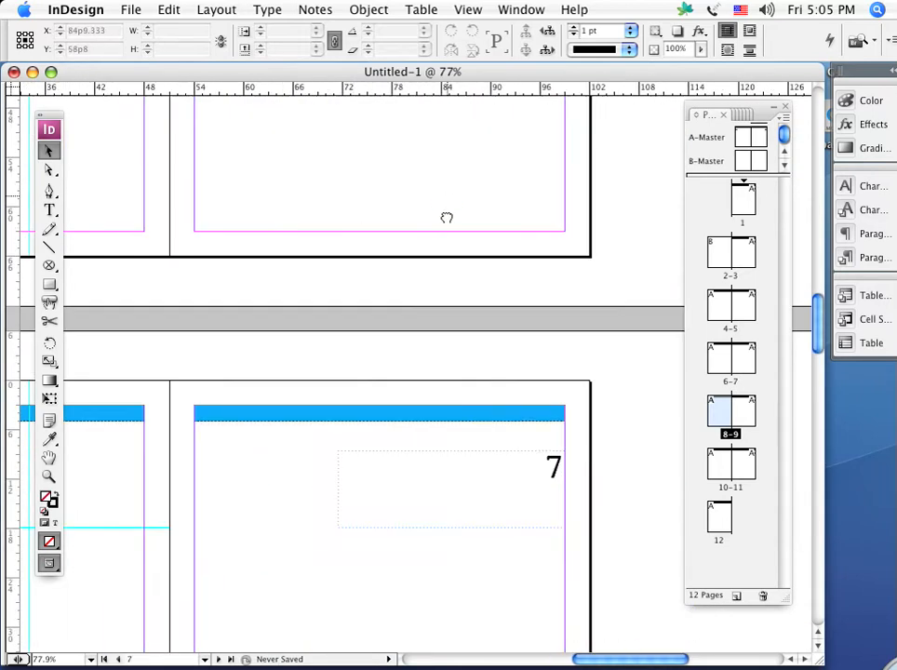
{"action": "left_click_drag", "start_coordinate": [446, 216], "coordinate": [404, 582]}
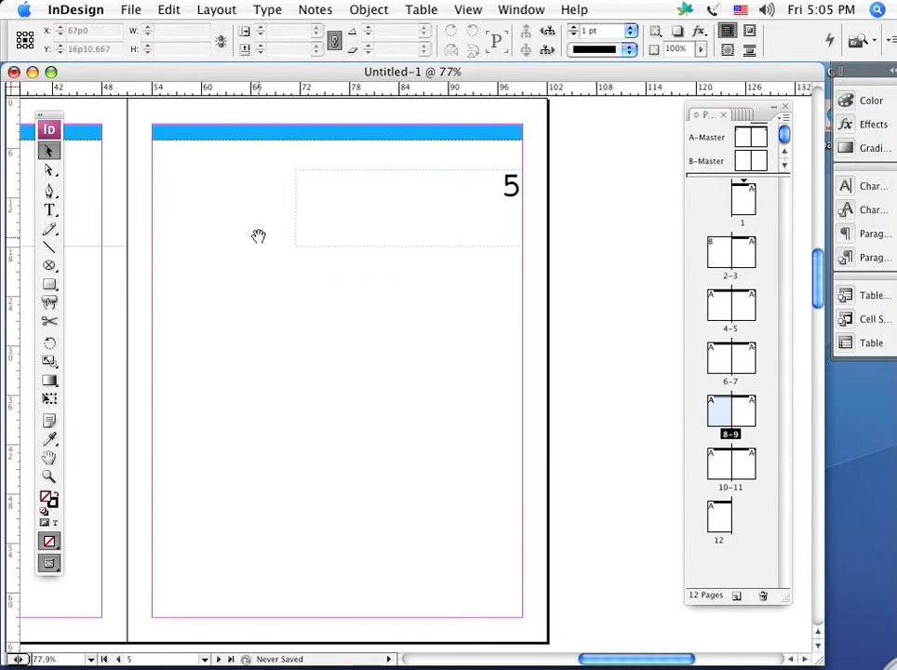
{"action": "left_click_drag", "start_coordinate": [256, 236], "coordinate": [280, 376]}
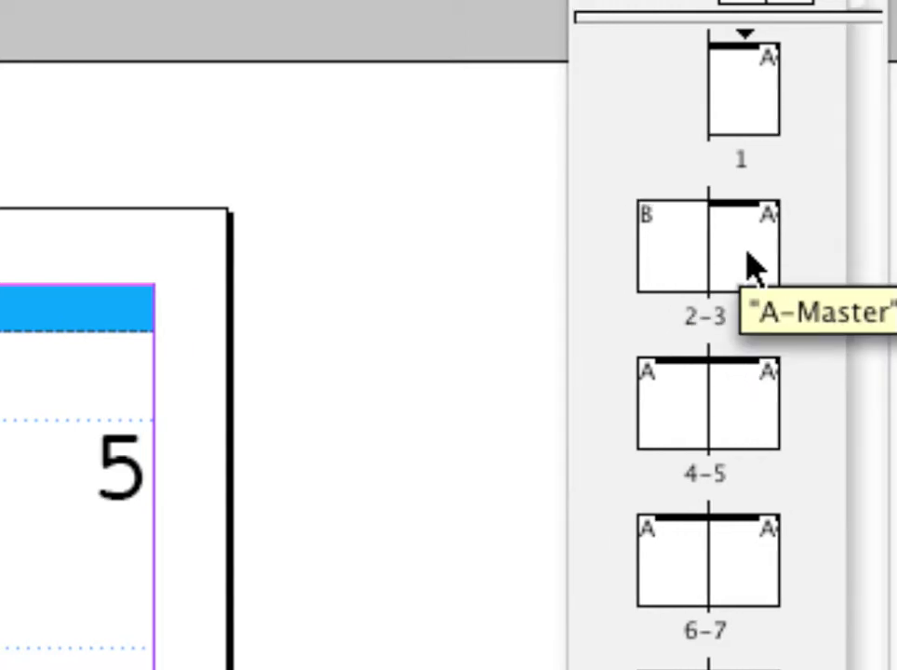
Start a new section on page 3 with its page numbering starting at 1
{"action": "double_click", "coordinate": [744, 240]}
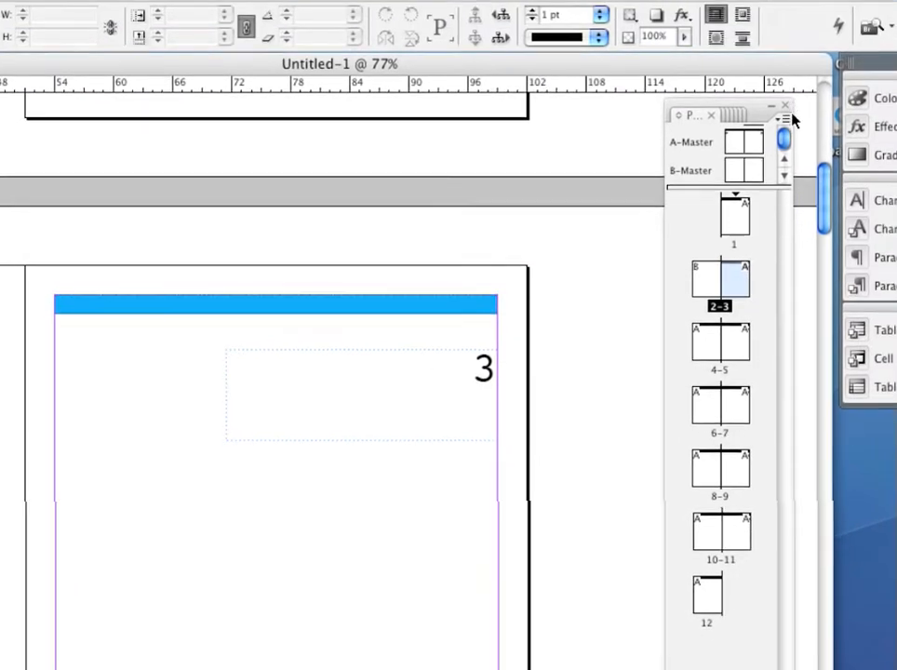
{"action": "left_click", "coordinate": [786, 121]}
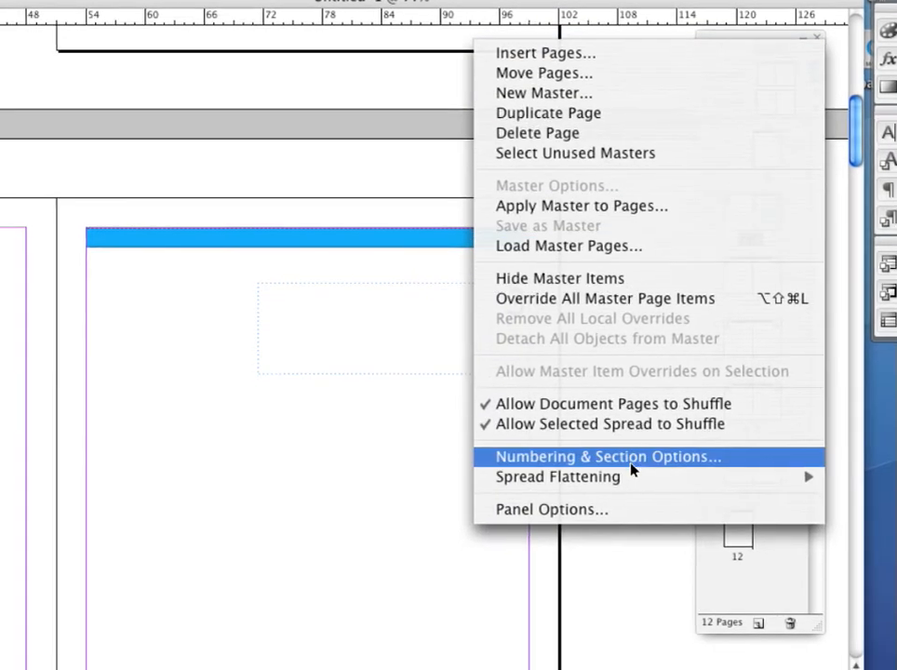
{"action": "left_click", "coordinate": [630, 468]}
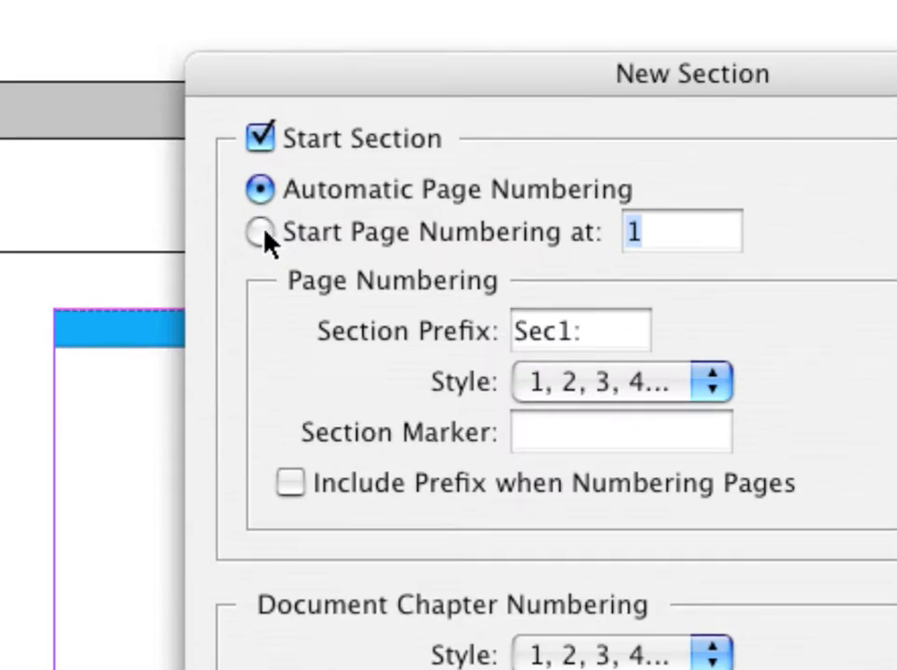
{"action": "left_click", "coordinate": [263, 231]}
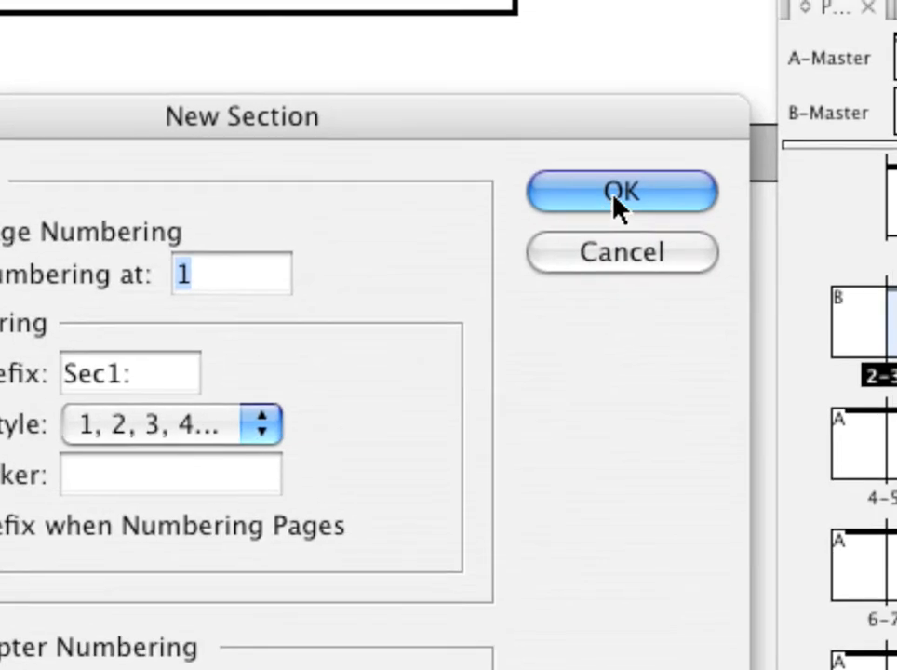
{"action": "left_click", "coordinate": [616, 203]}
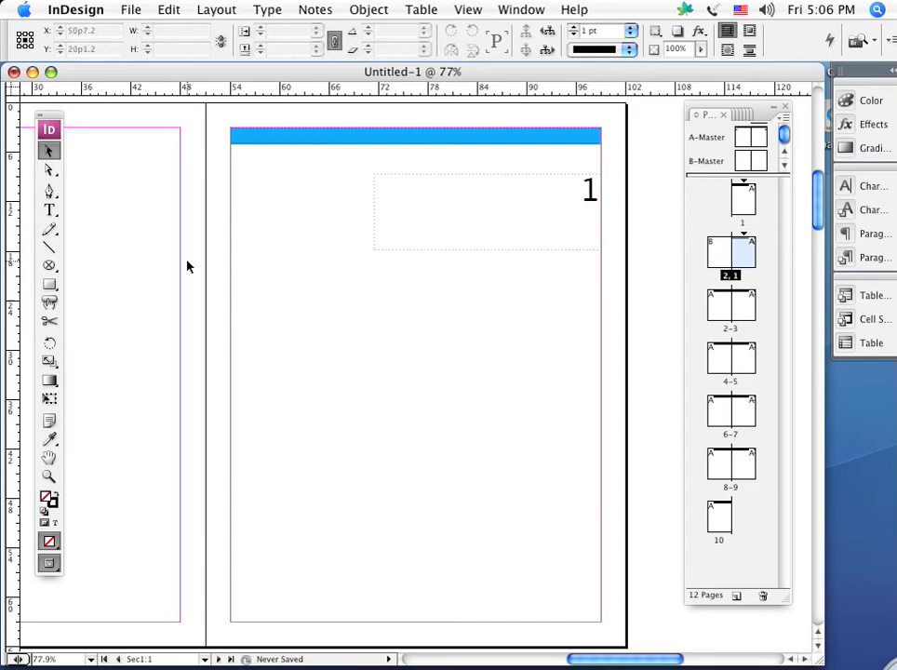
Override all master page items on the document's first page and delete its page number text frame
{"action": "left_click_drag", "start_coordinate": [182, 344], "coordinate": [761, 535]}
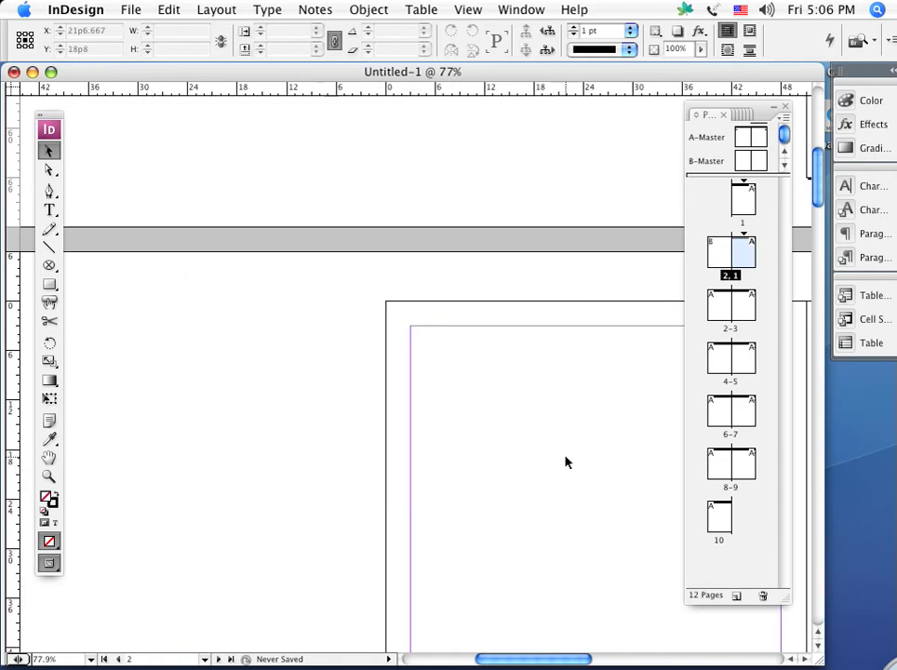
{"action": "left_click_drag", "start_coordinate": [478, 202], "coordinate": [82, 622]}
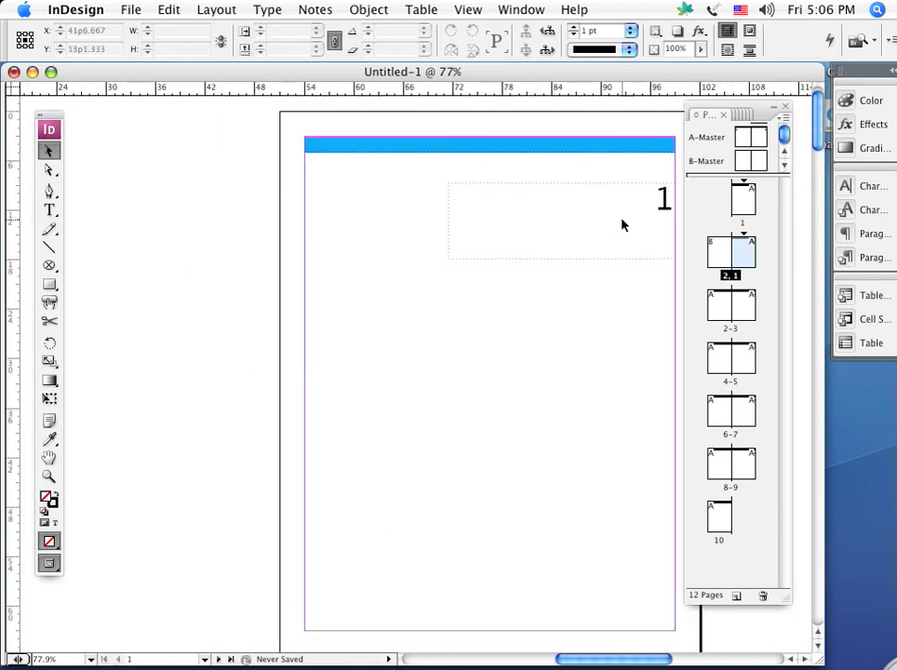
{"action": "left_click_drag", "start_coordinate": [621, 215], "coordinate": [499, 307]}
{"action": "double_click", "coordinate": [745, 196]}
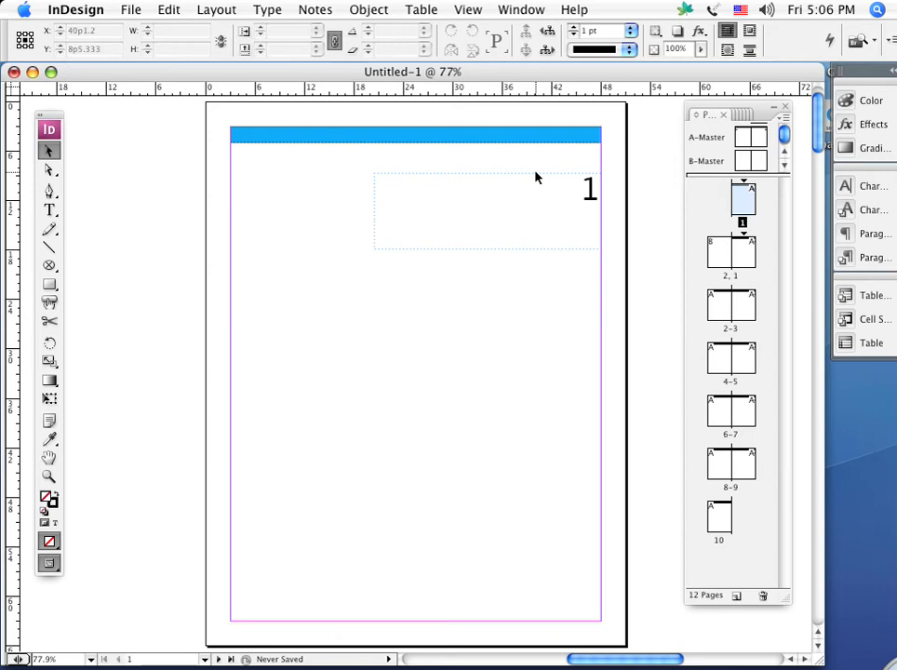
{"action": "left_click", "coordinate": [784, 119]}
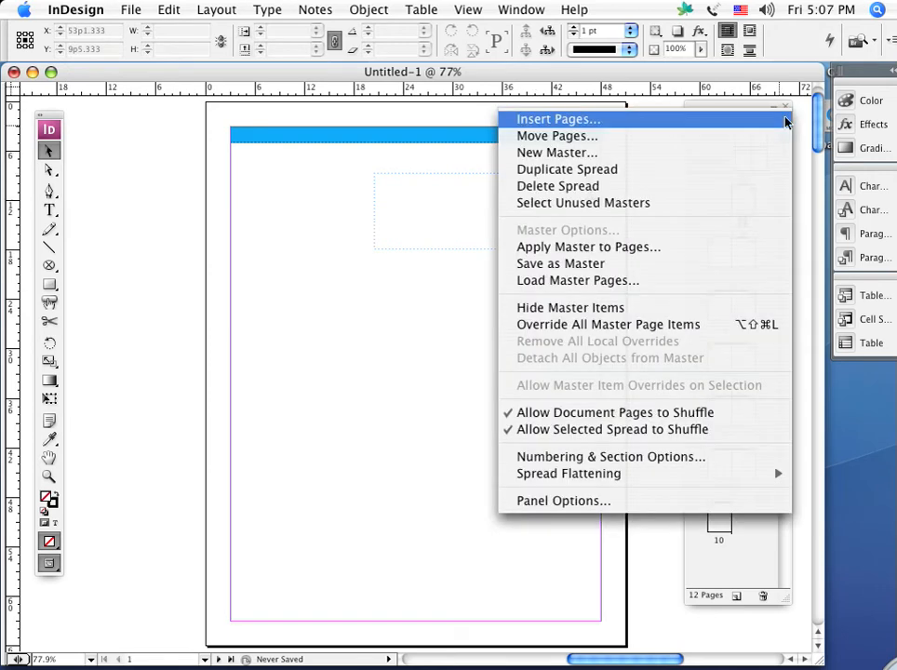
{"action": "left_click", "coordinate": [639, 326]}
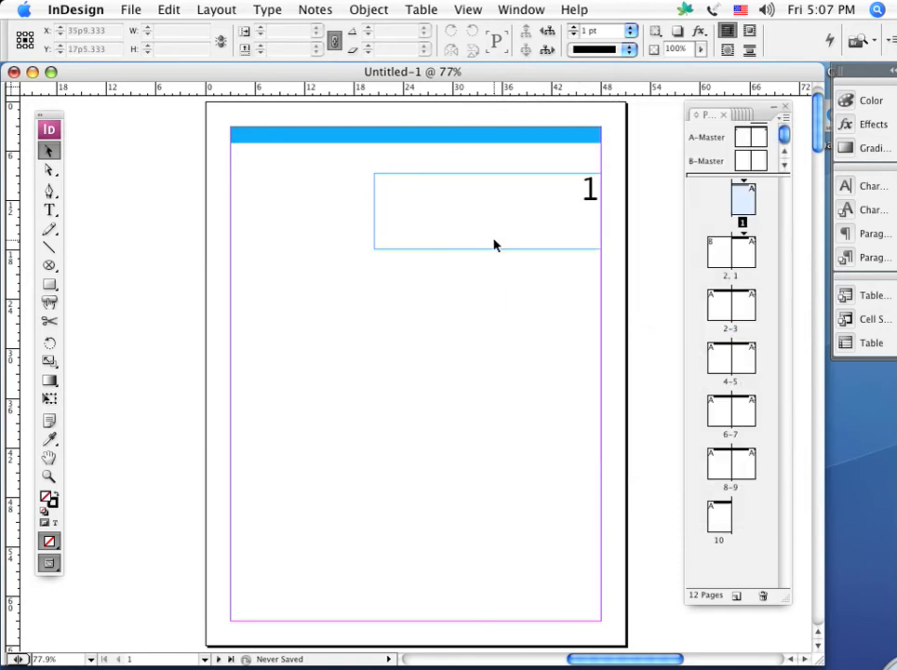
{"action": "left_click", "coordinate": [491, 236]}
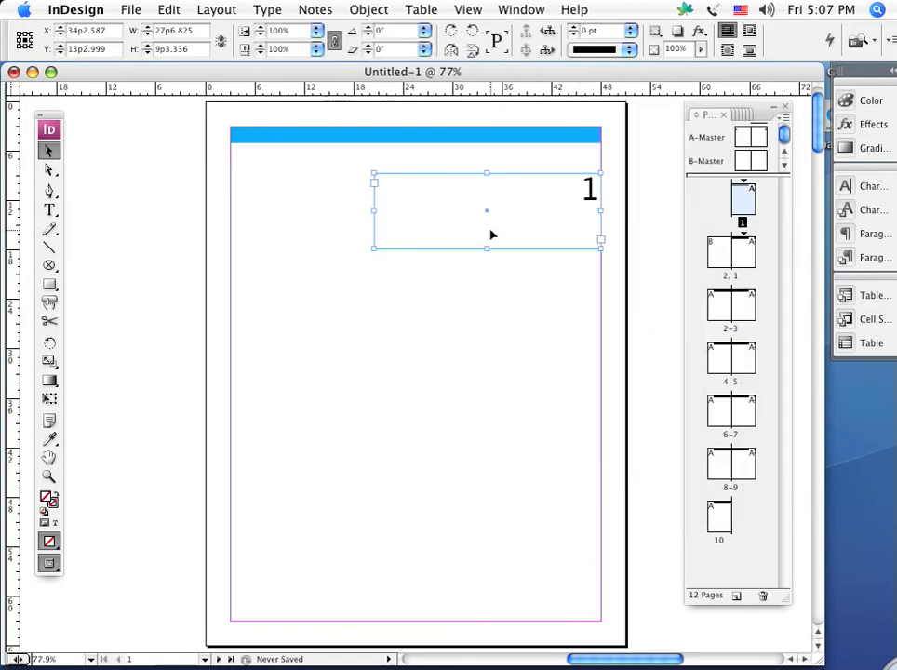
{"action": "key", "text": "Delete"}
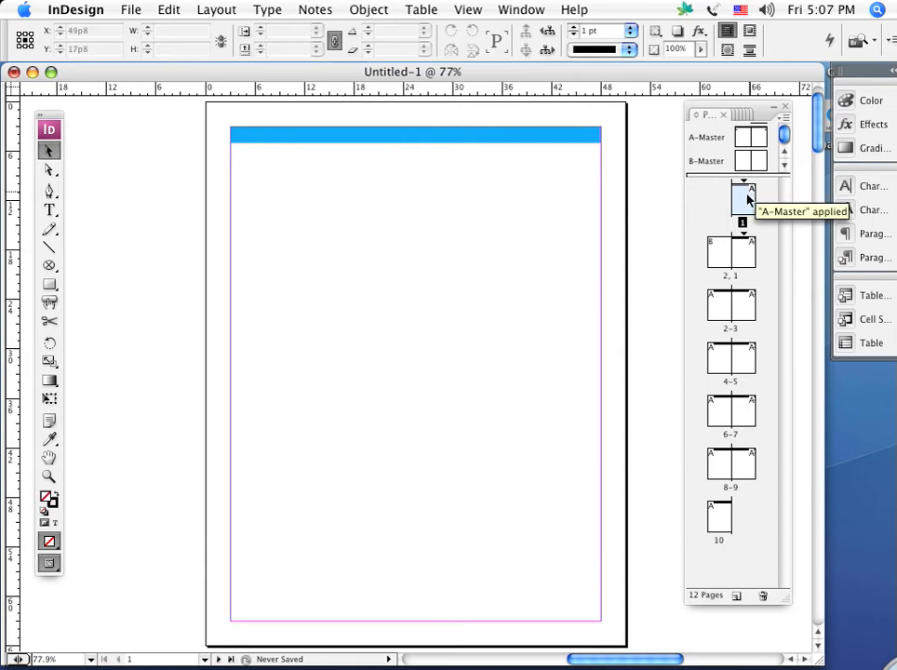
Check the page numbers on the first three pages of the new section, ending on its first page
{"action": "double_click", "coordinate": [745, 259]}
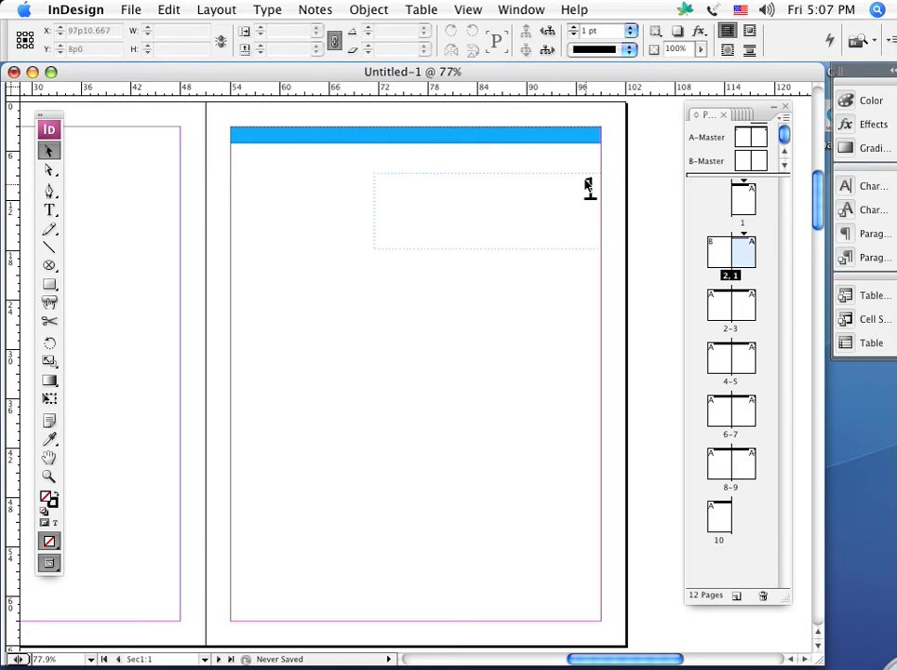
{"action": "double_click", "coordinate": [715, 303]}
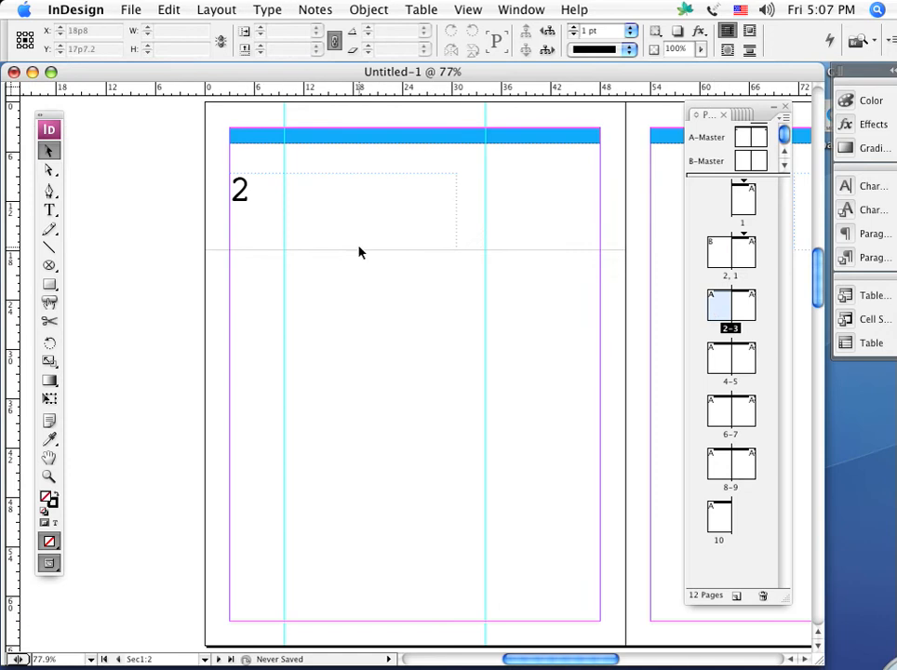
{"action": "double_click", "coordinate": [751, 302]}
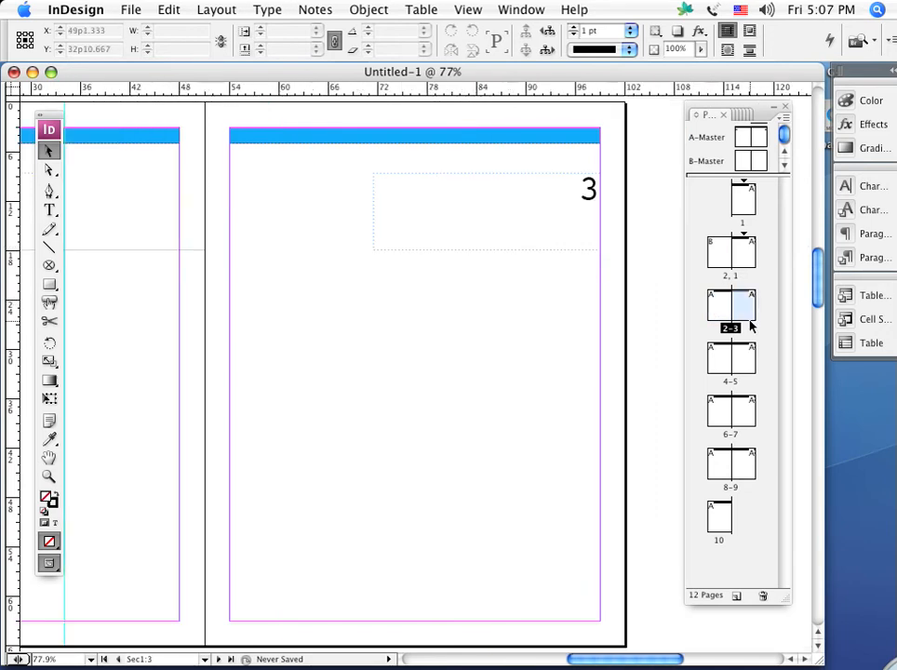
{"action": "double_click", "coordinate": [744, 250]}
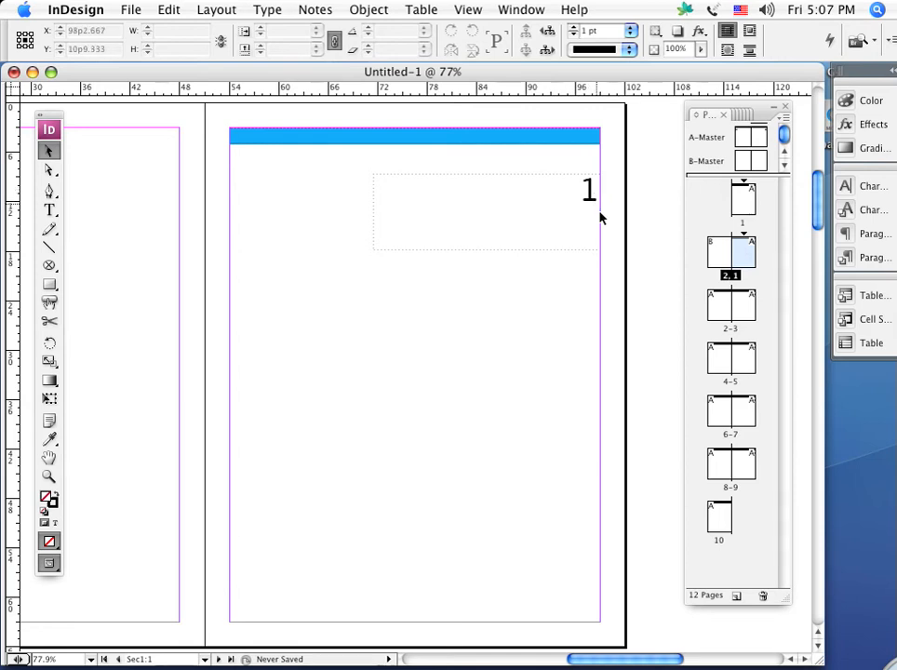
Review the numbering and section options of the new section's first page without changing them
{"action": "left_click", "coordinate": [786, 119]}
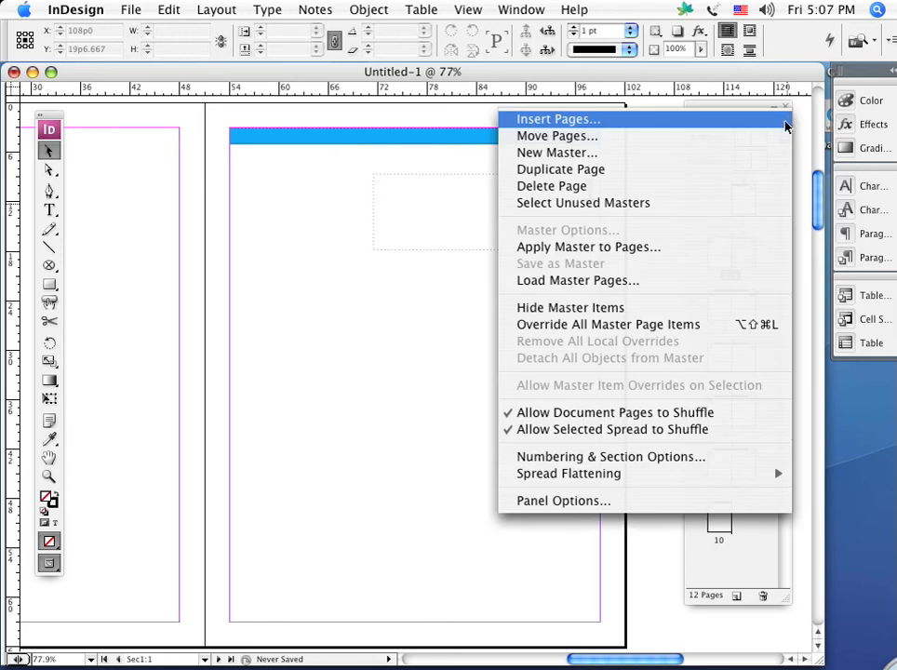
{"action": "left_click", "coordinate": [610, 457]}
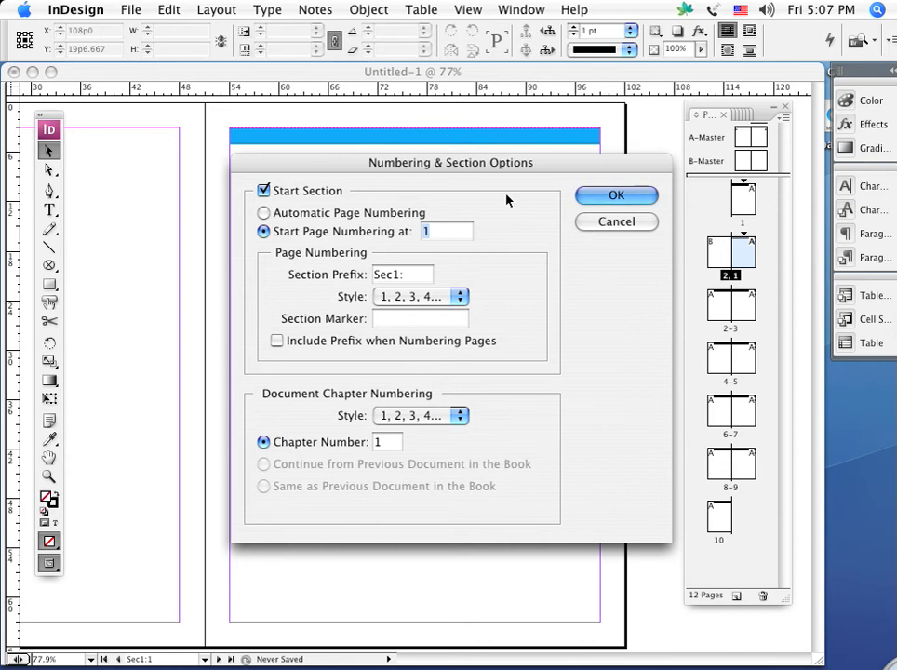
{"action": "left_click", "coordinate": [617, 222]}
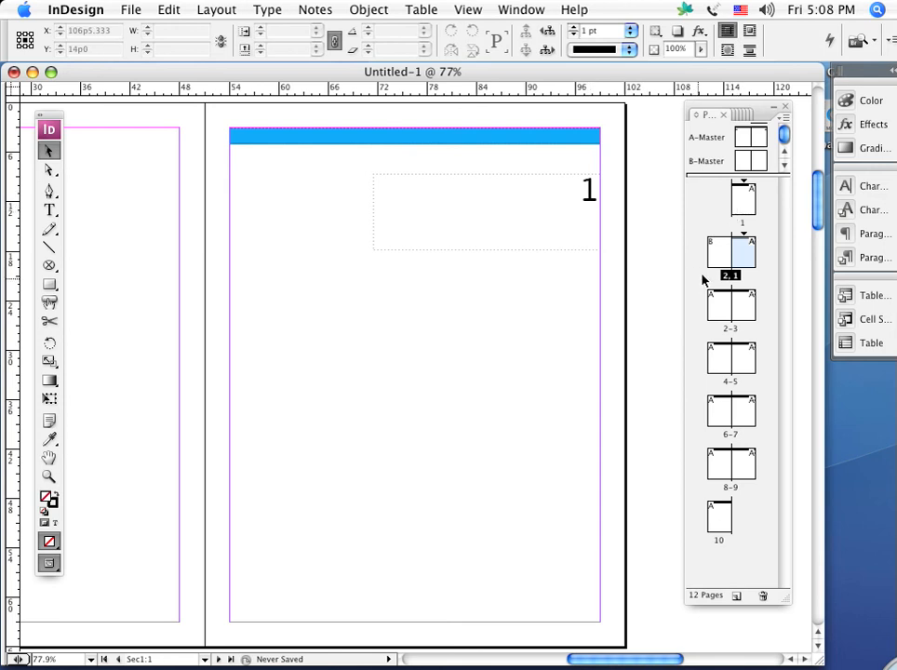
Look up the master item override command for the document's first page without applying it, and open that page for viewing
{"action": "left_click", "coordinate": [741, 209]}
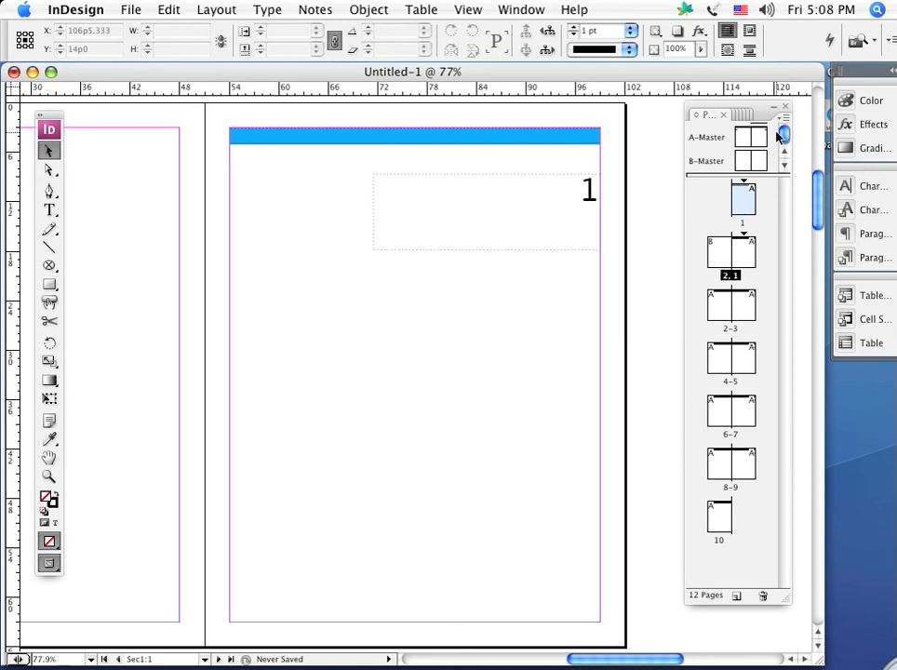
{"action": "left_click", "coordinate": [784, 118]}
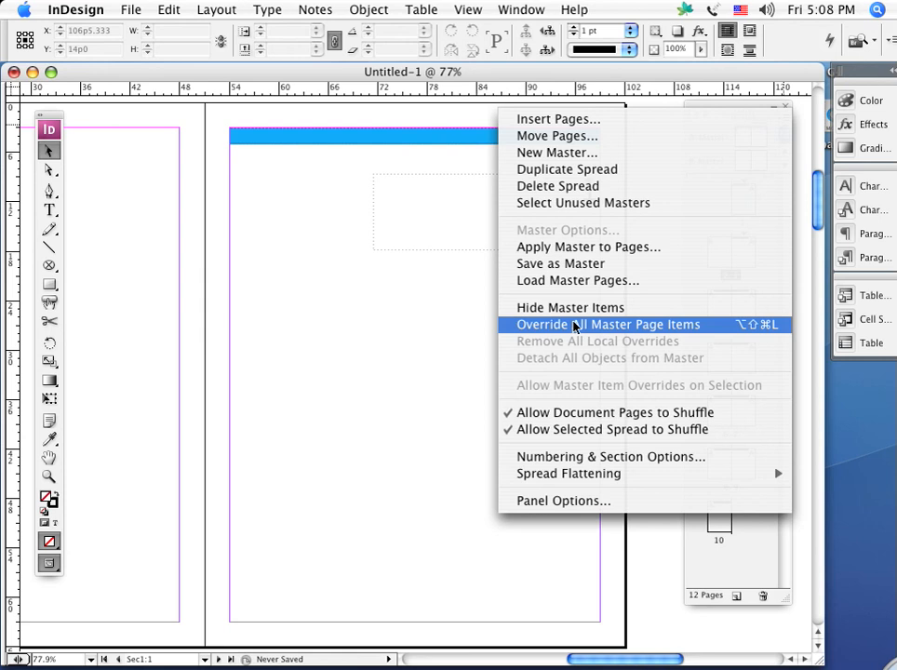
{"action": "left_click", "coordinate": [361, 408]}
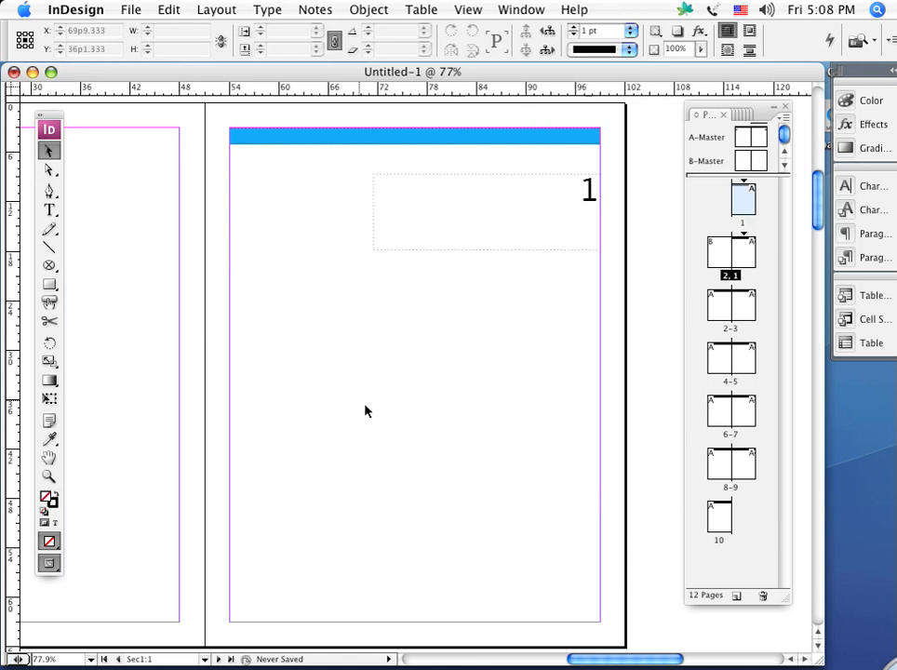
{"action": "double_click", "coordinate": [739, 210]}
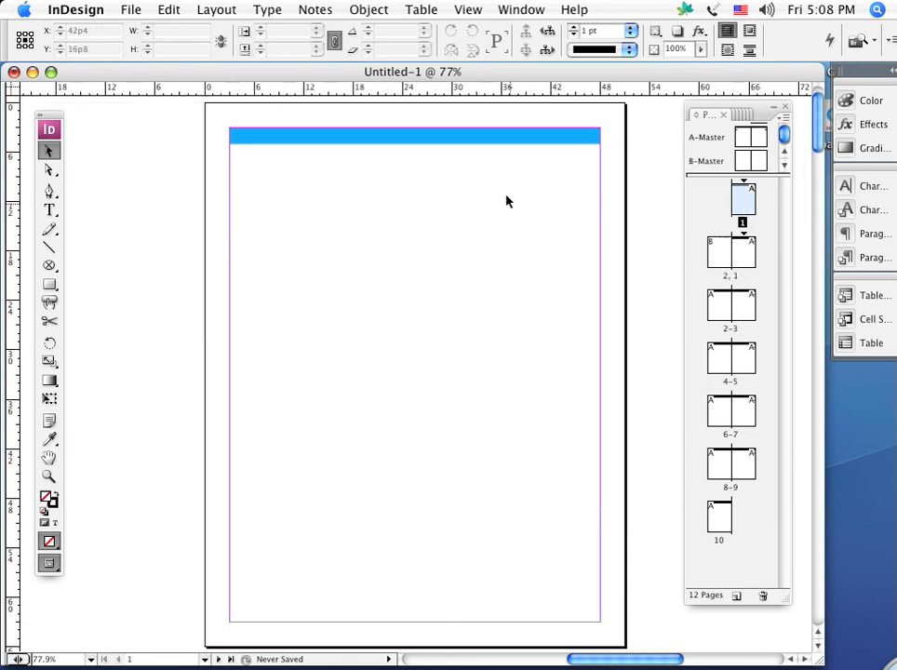